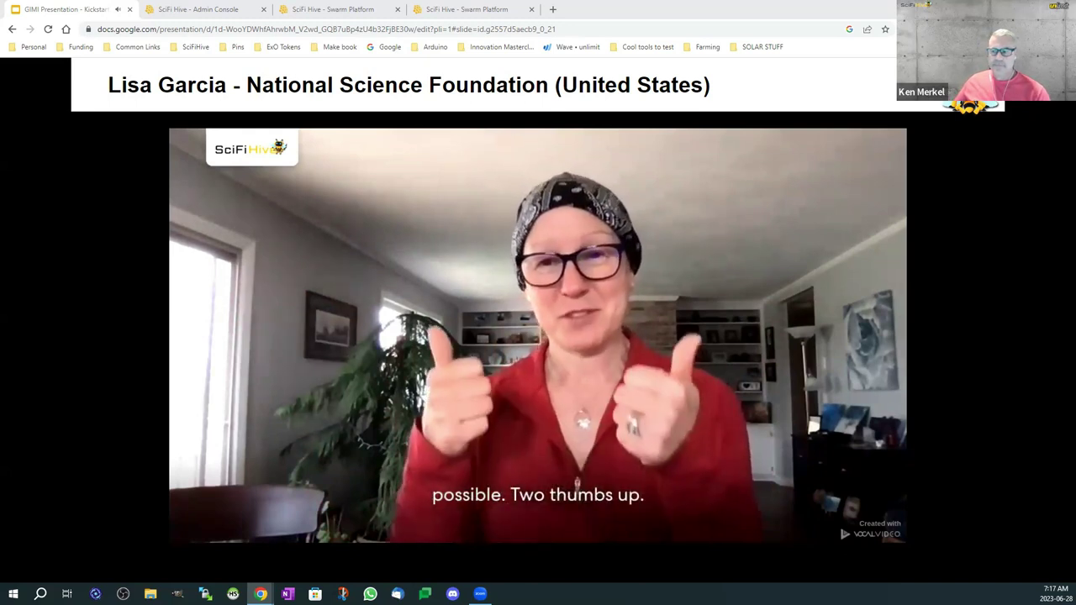
Step: Advance past the testimonial video to the Platform Demo slide showing the three interface screenshots
{"action": "key", "text": "Right"}
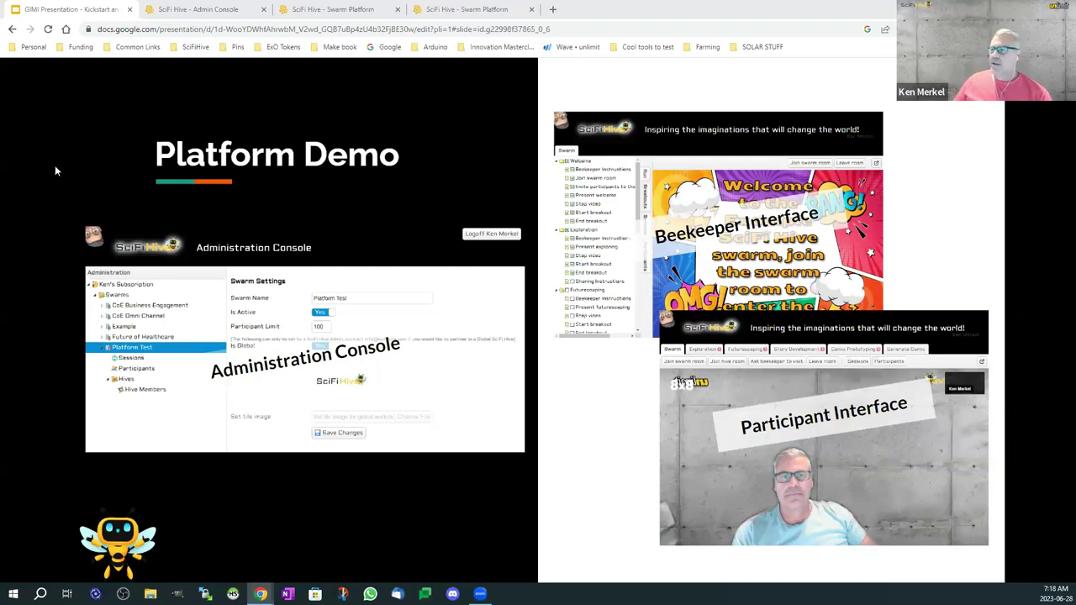
Step: In the Admin Console, add a swarm under Swarms and open the new swarm's Swarm Settings page
{"action": "left_click", "coordinate": [198, 8]}
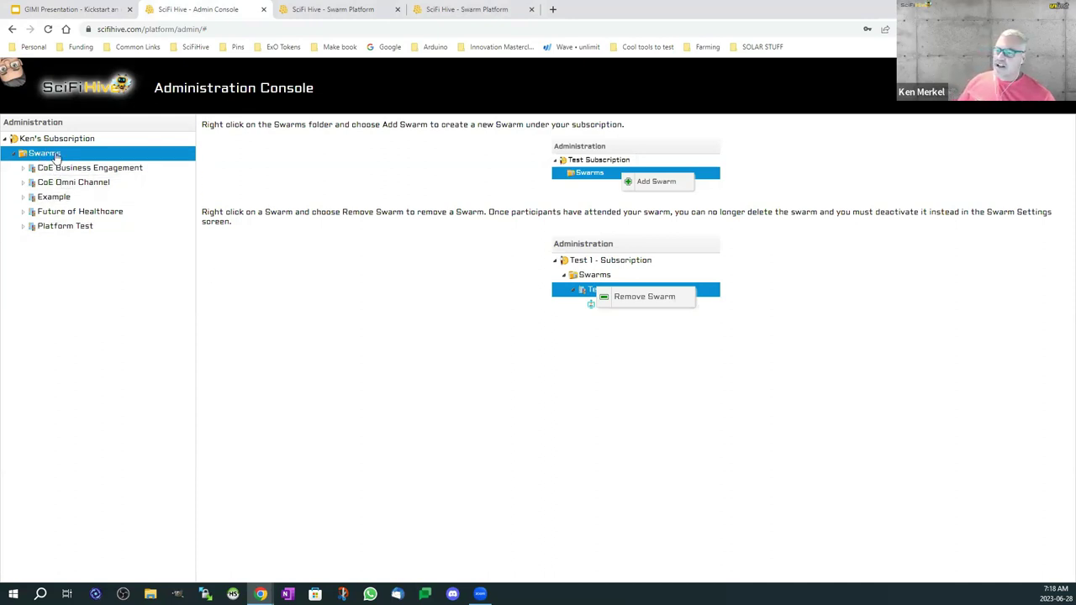
{"action": "right_click", "coordinate": [55, 157]}
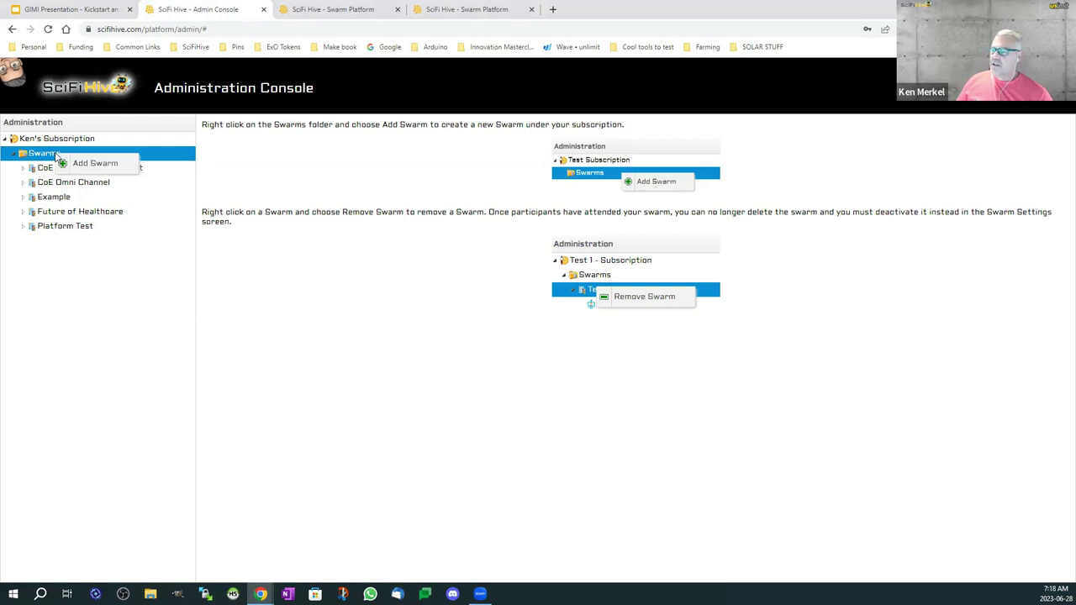
{"action": "left_click", "coordinate": [89, 170]}
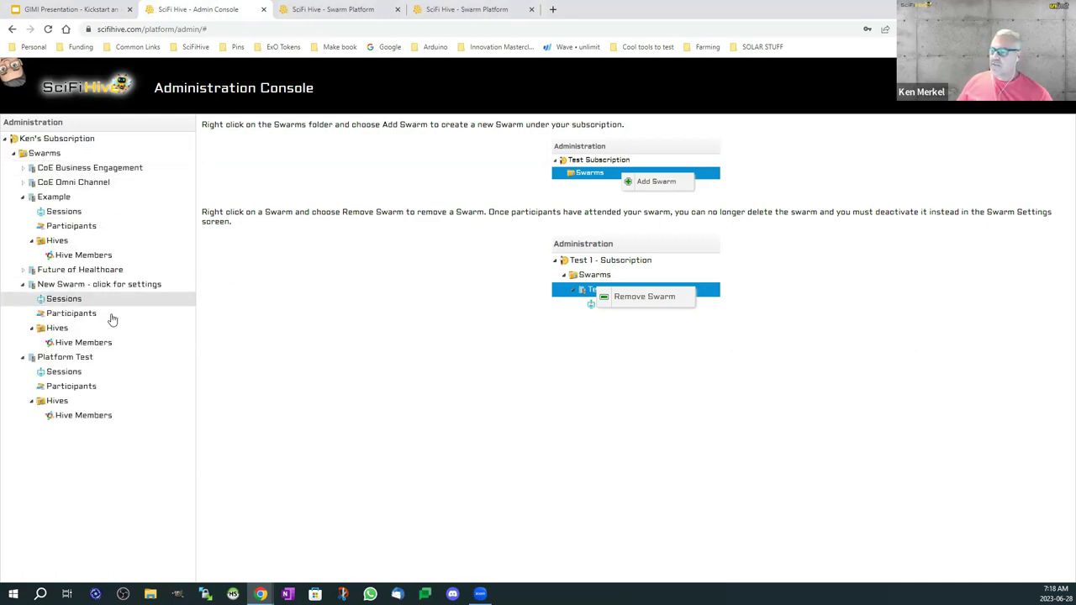
{"action": "left_click", "coordinate": [106, 289]}
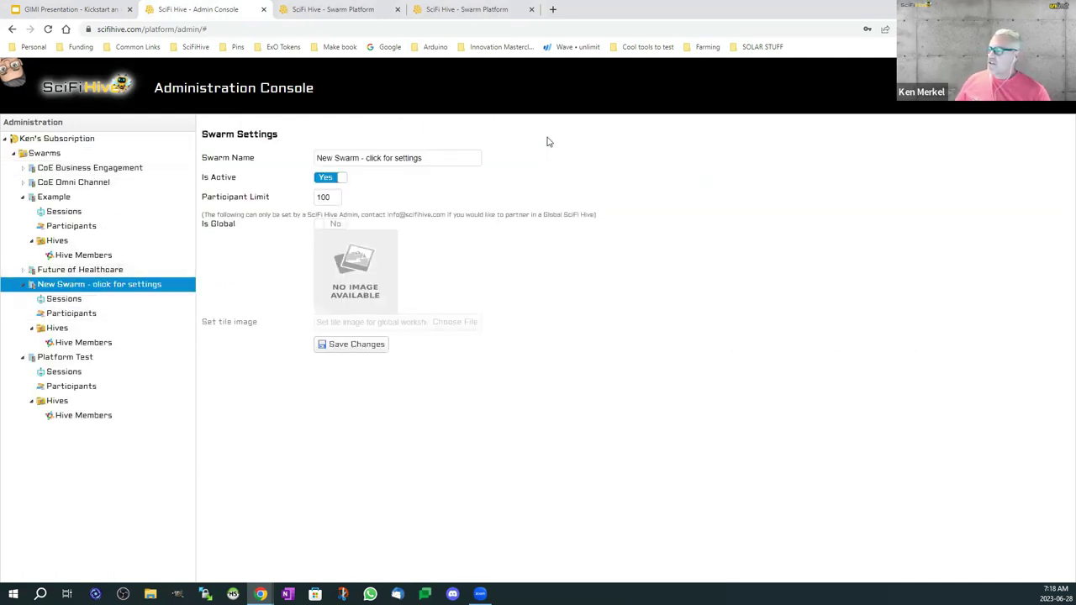
Step: Replace the swarm name with 'Test' and save the swarm settings
{"action": "left_click_drag", "start_coordinate": [461, 158], "coordinate": [232, 152]}
{"action": "type", "text": "Test"}
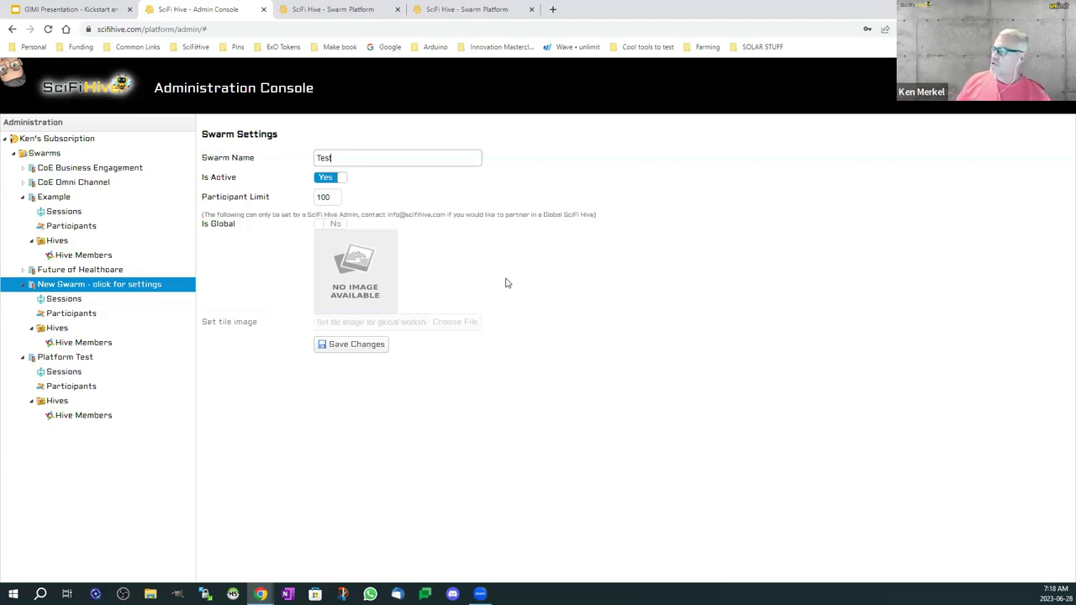
{"action": "left_click", "coordinate": [355, 345]}
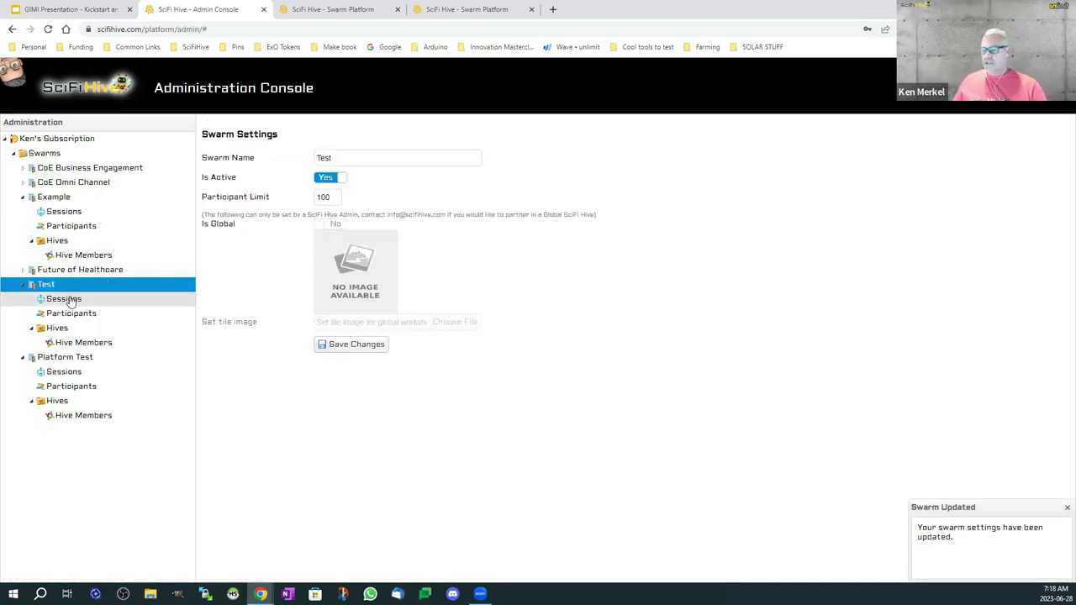
Step: List the Test swarm's five sessions and open the Explore session's edit form
{"action": "left_click", "coordinate": [69, 300]}
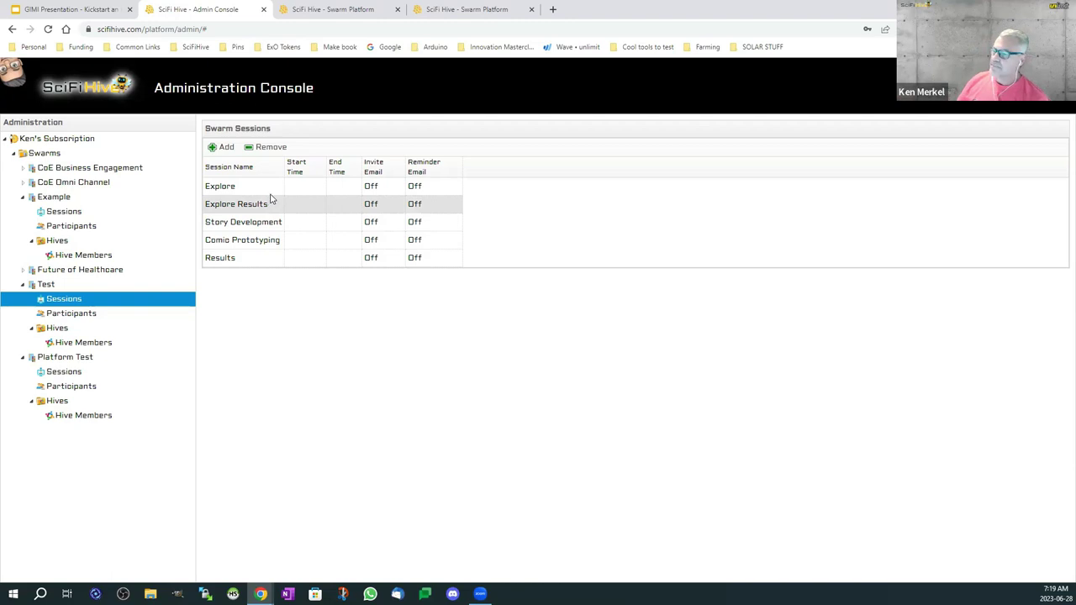
{"action": "left_click", "coordinate": [261, 189]}
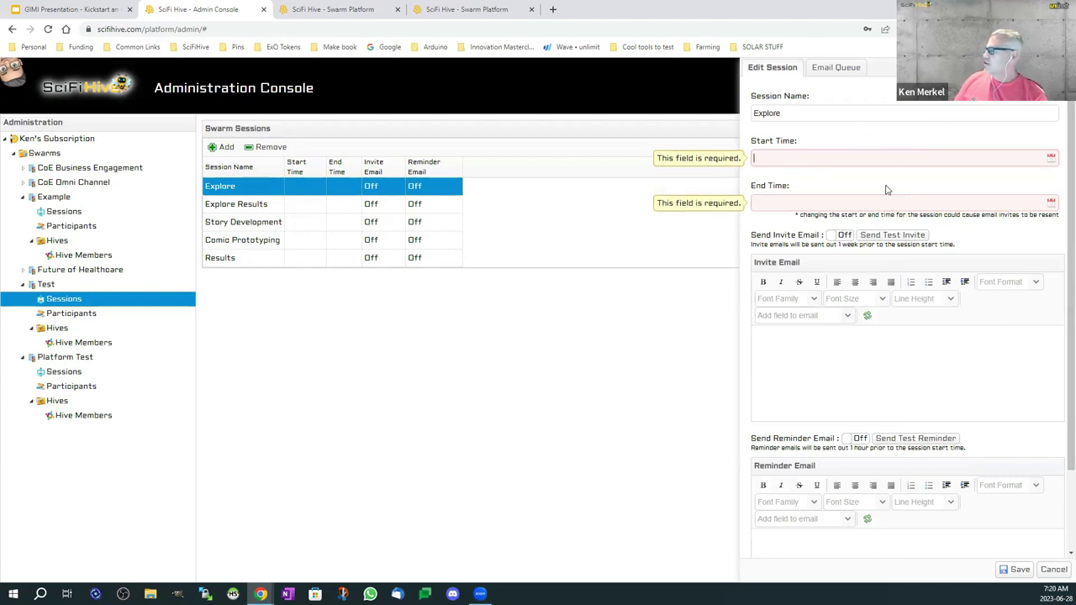
Step: Insert the default Invite Email and Reminder Email templates for Explore, then view Test's Swarm Participants page
{"action": "left_click", "coordinate": [866, 315]}
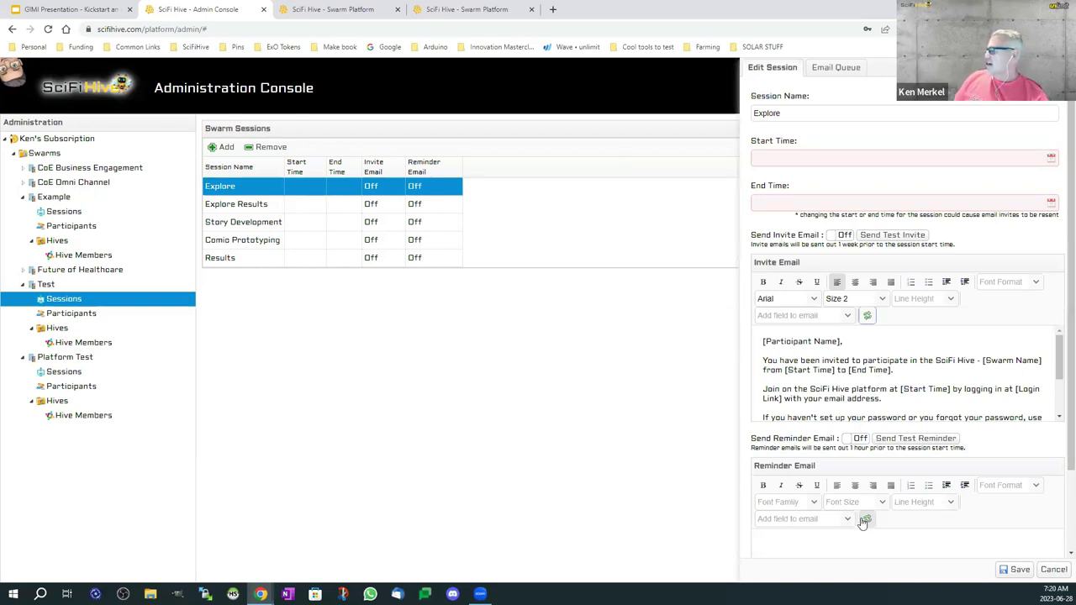
{"action": "scroll", "coordinate": [891, 538], "scroll_direction": "down", "scroll_amount": 1}
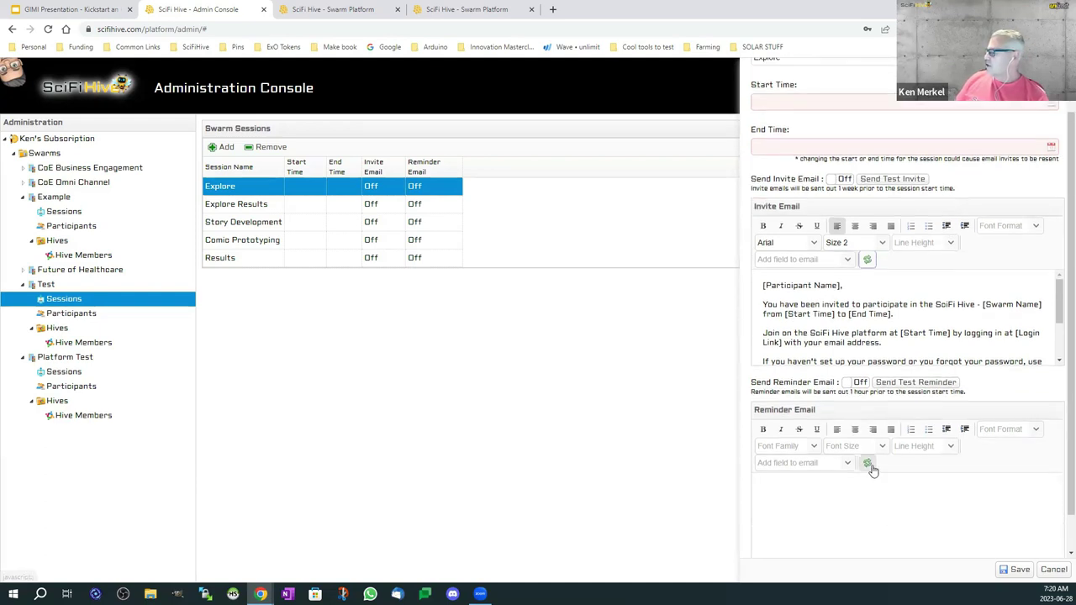
{"action": "left_click", "coordinate": [867, 462]}
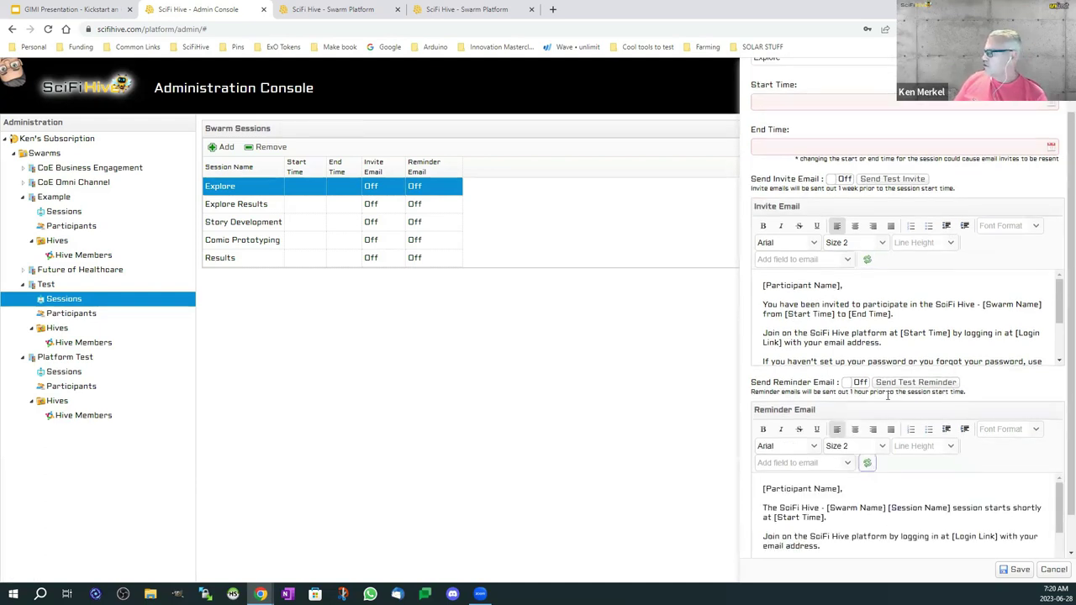
{"action": "left_click", "coordinate": [72, 313]}
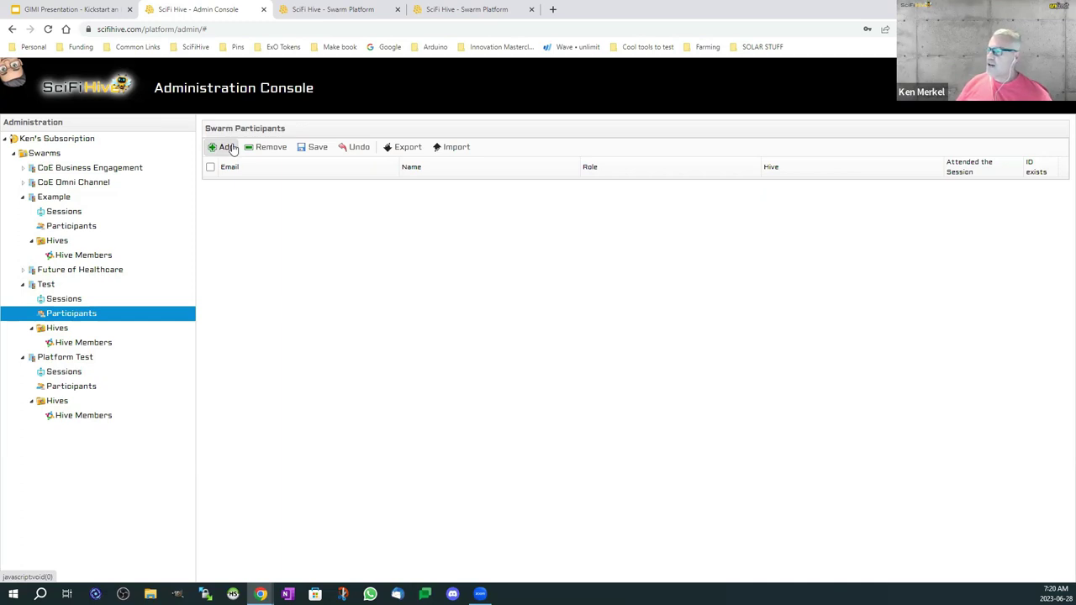
Step: Add a participant's e-mail with the Participant role, save, then go to Test's Hives
{"action": "left_click", "coordinate": [227, 147]}
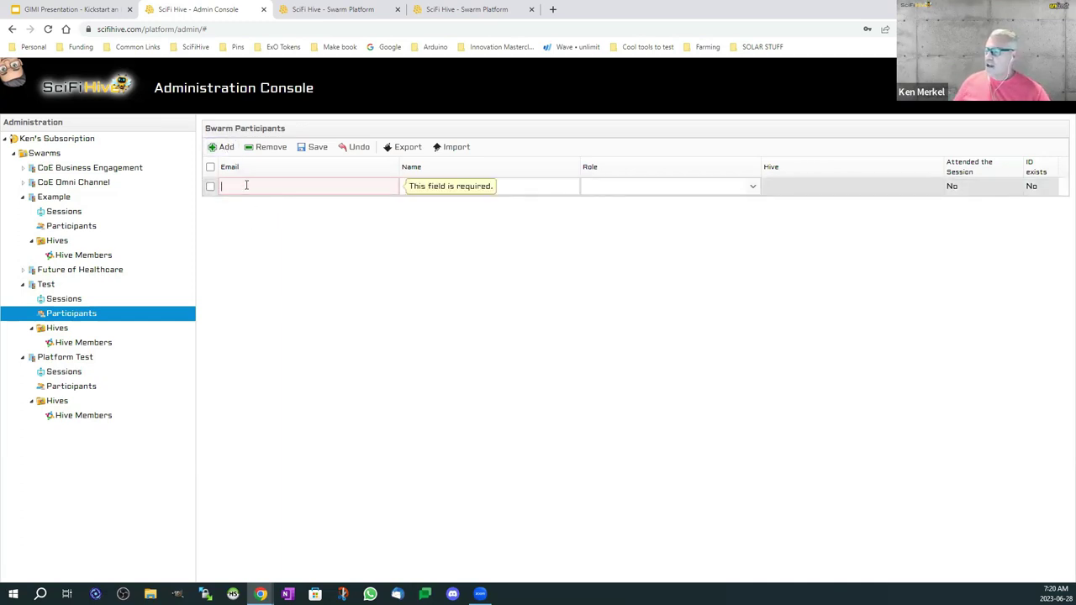
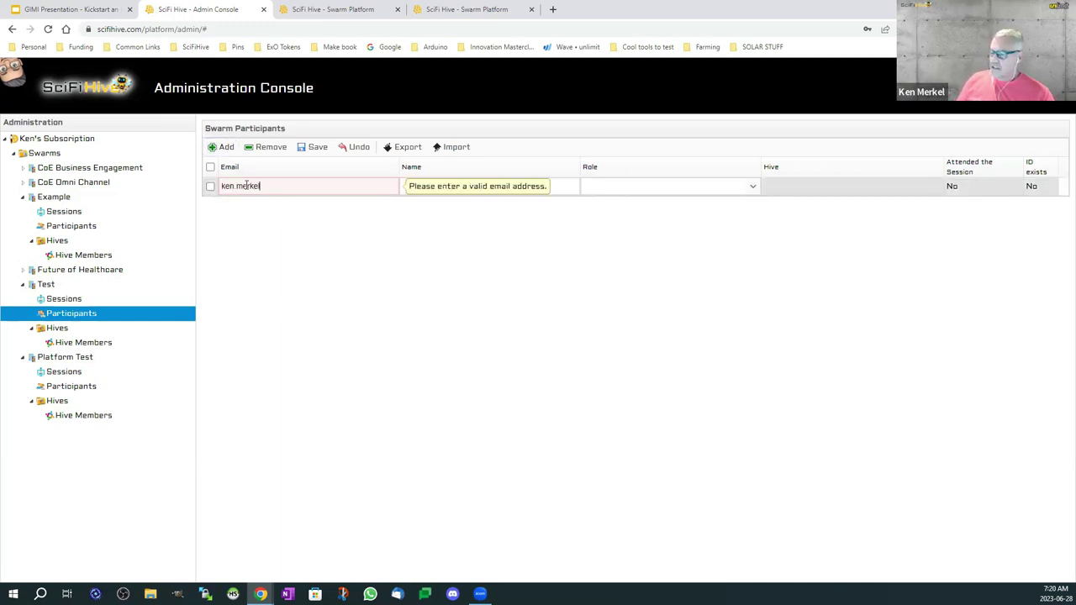
{"action": "key", "text": "Tab"}
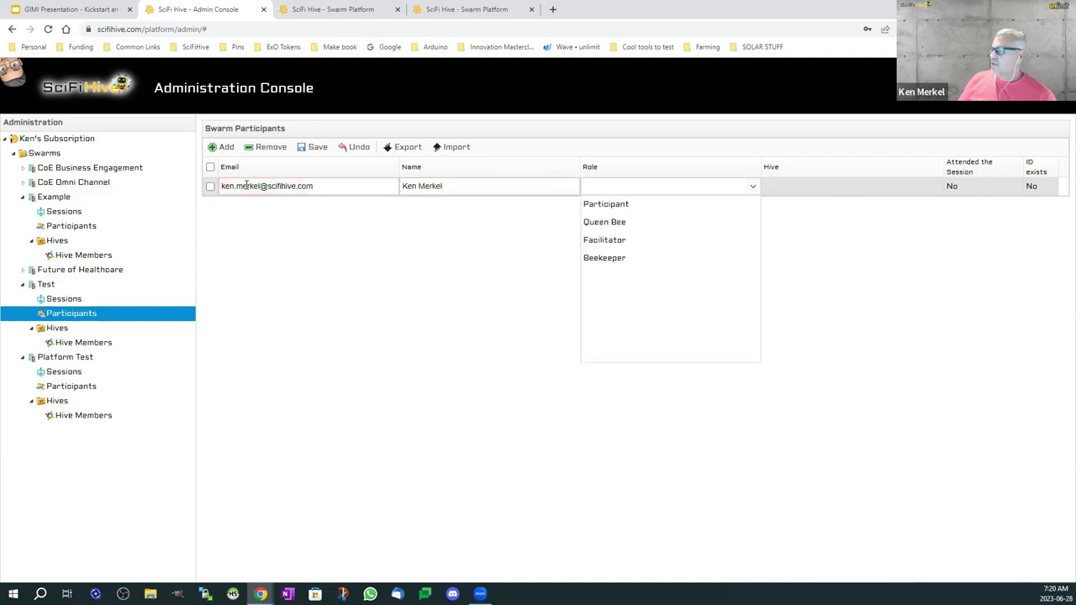
{"action": "left_click", "coordinate": [606, 206]}
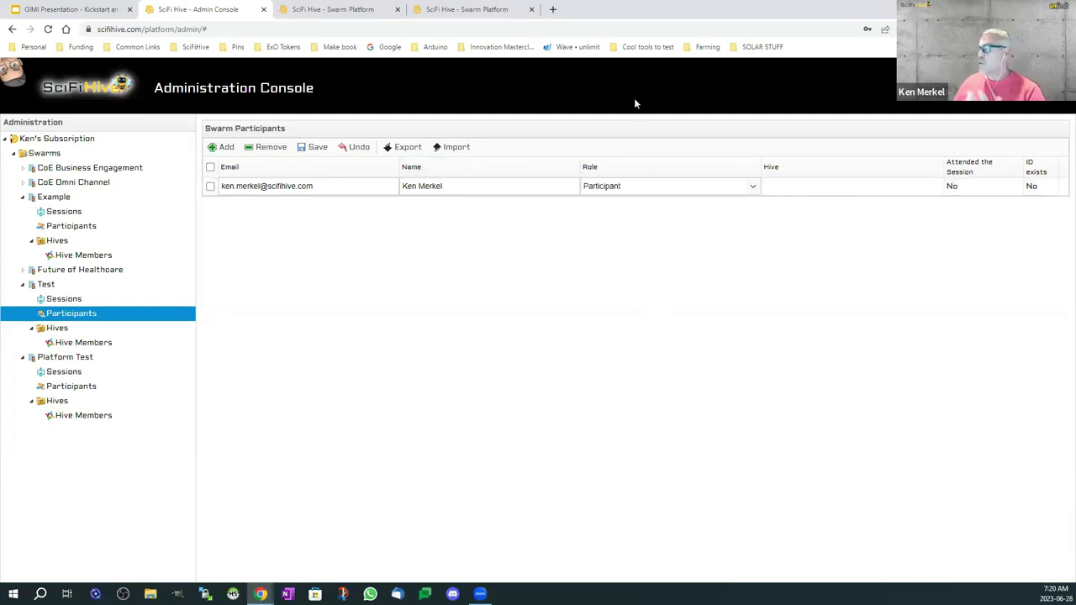
{"action": "left_click", "coordinate": [313, 148]}
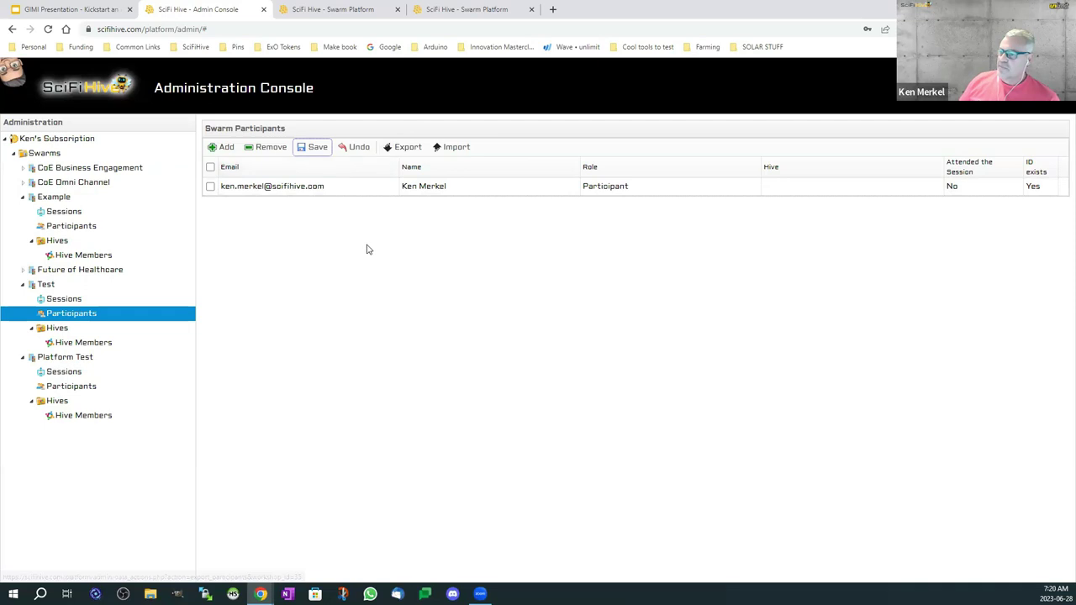
{"action": "left_click", "coordinate": [68, 329]}
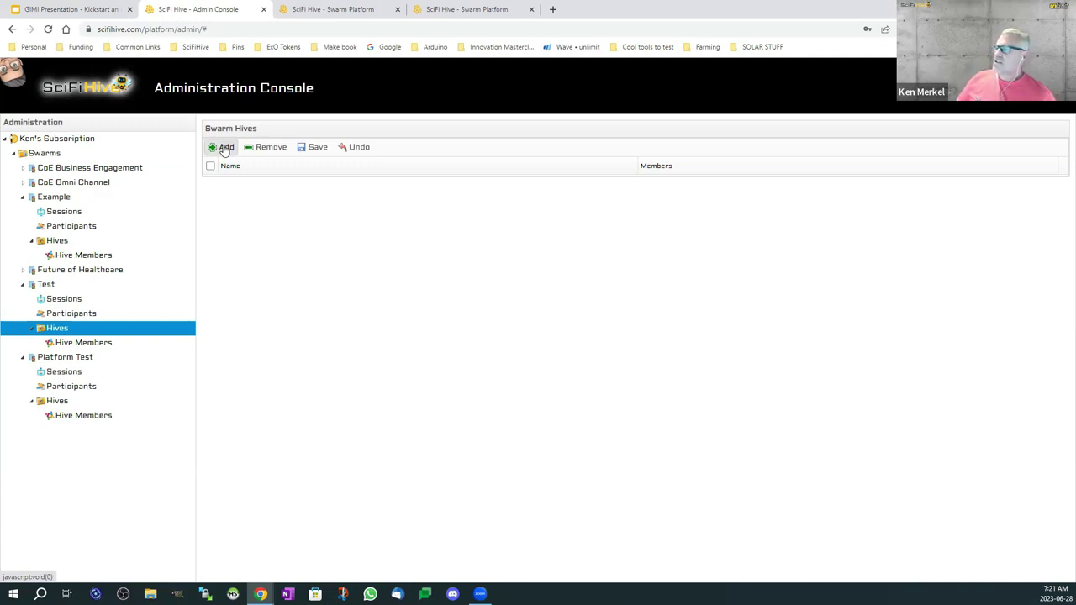
Step: Create Hive One and Hive Two in the Swarm Hives grid and save them
{"action": "left_click", "coordinate": [223, 148]}
{"action": "left_click", "coordinate": [223, 148]}
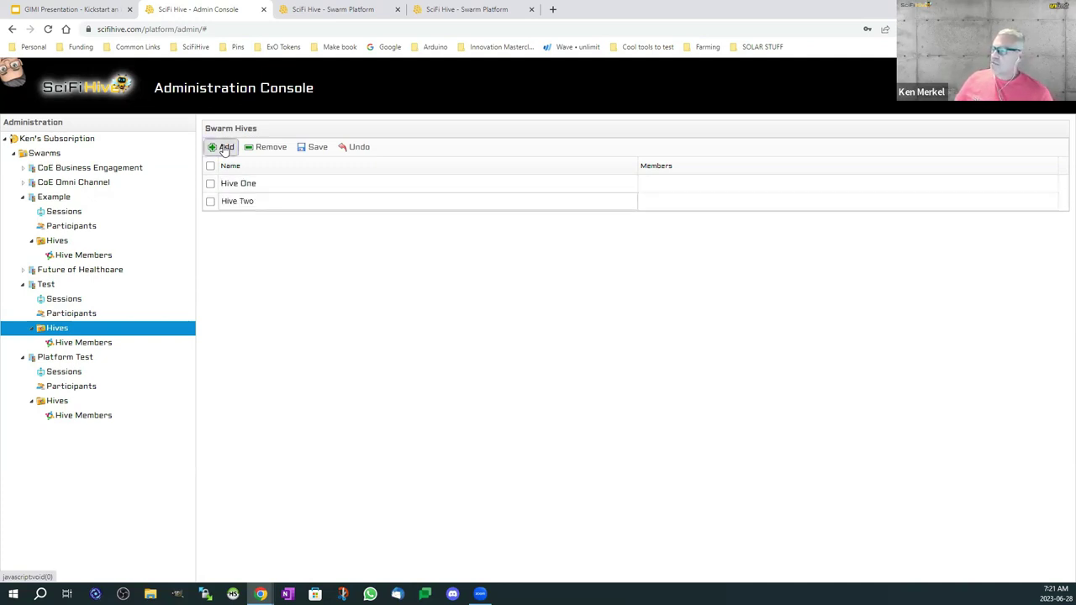
{"action": "left_click", "coordinate": [304, 149]}
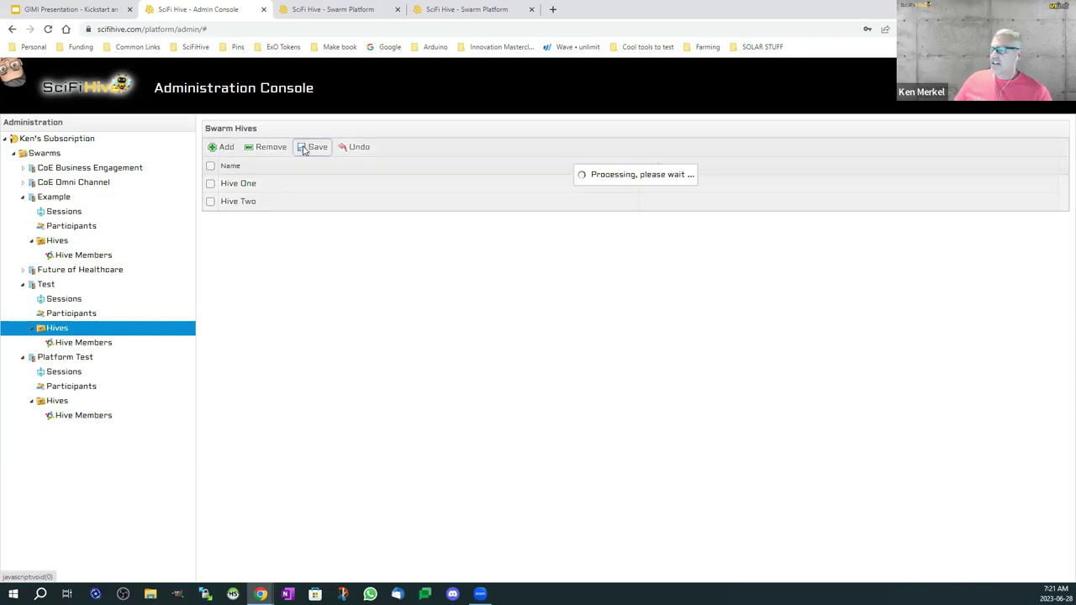
Step: In Hive Members, move the unassigned participant into Hive One, leaving Hive Two empty
{"action": "left_click", "coordinate": [112, 346]}
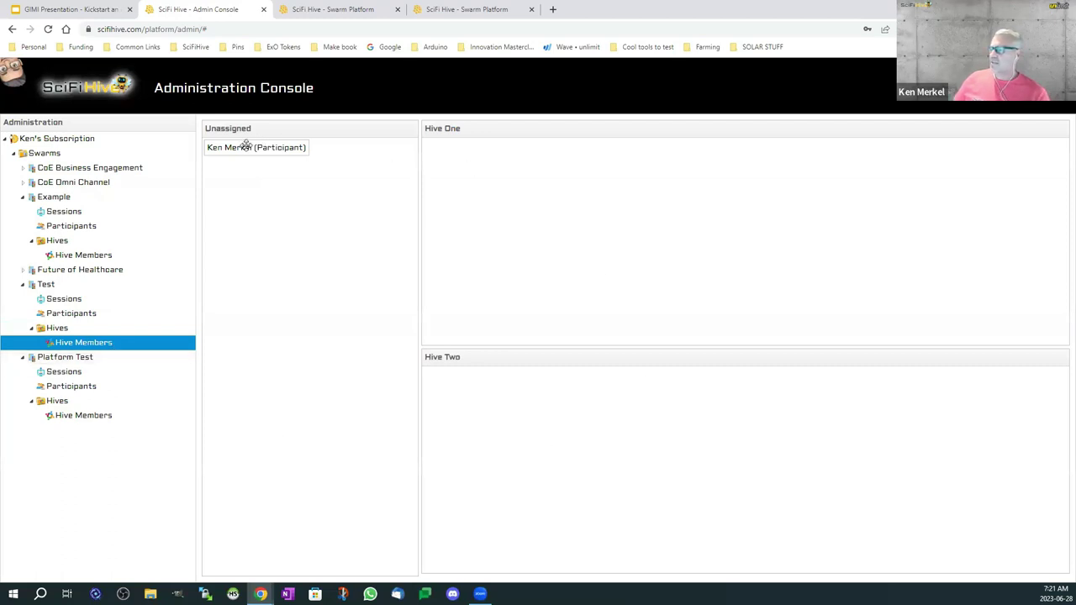
{"action": "left_click_drag", "start_coordinate": [257, 148], "coordinate": [651, 305]}
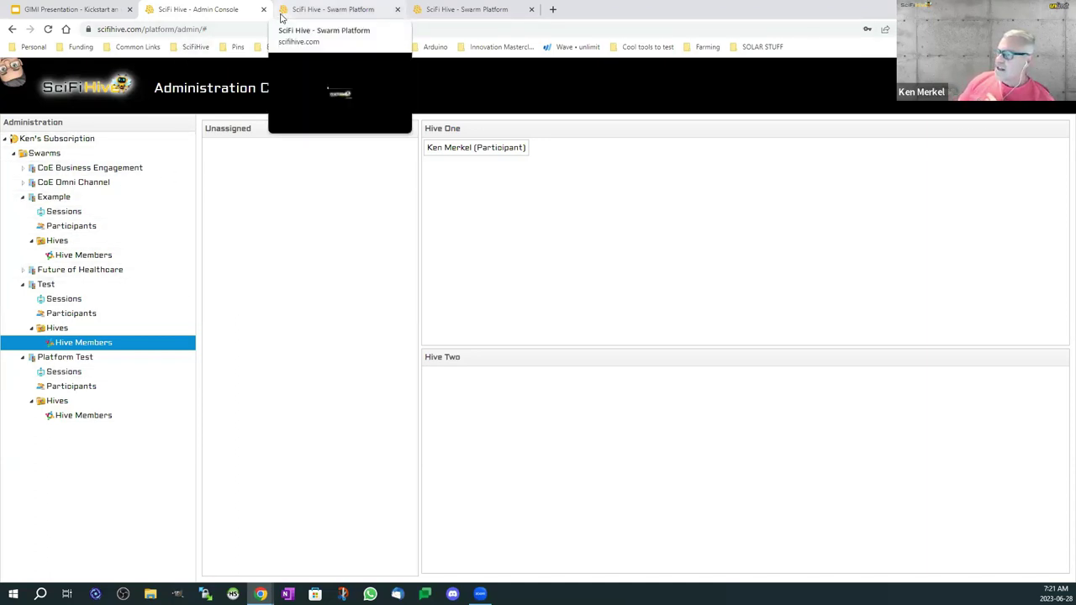
Step: Sign in to the Swarm Platform with Google to see My Swarms listing Test, Example and Platform Test
{"action": "left_click", "coordinate": [281, 16]}
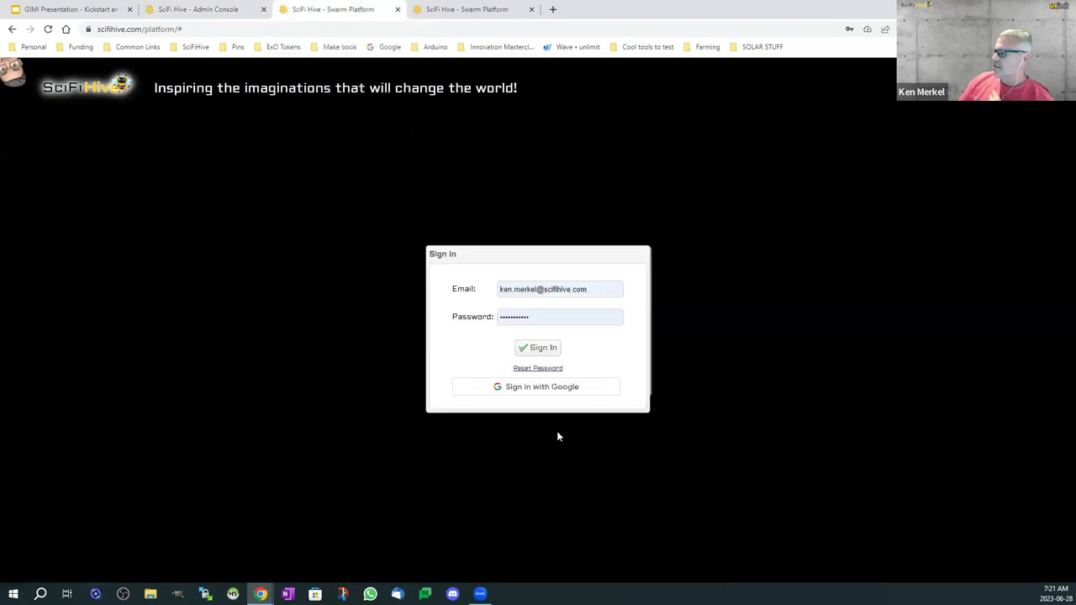
{"action": "left_click", "coordinate": [536, 386]}
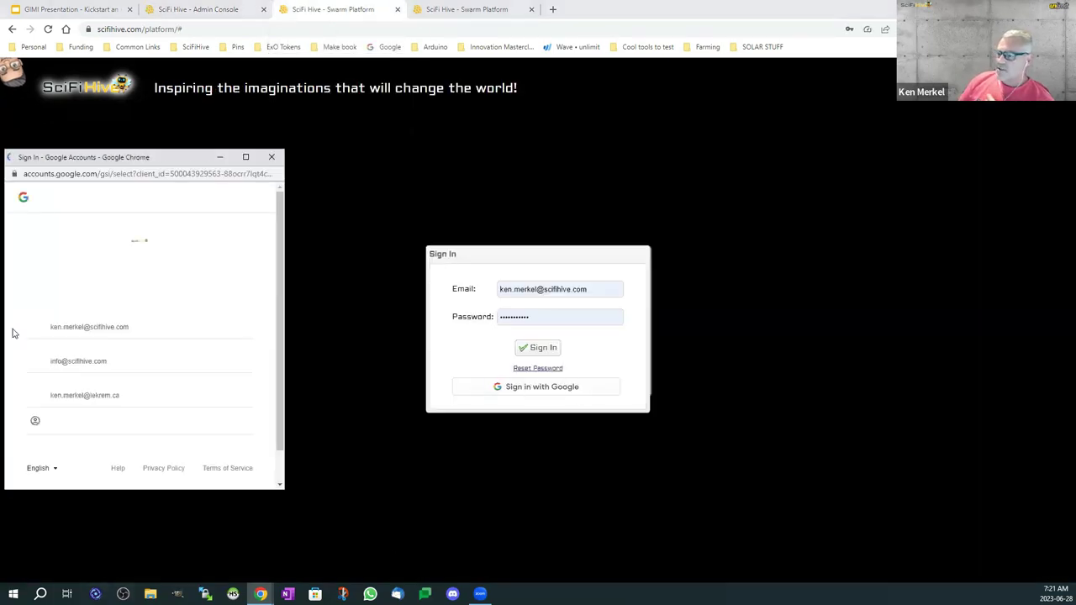
{"action": "left_click", "coordinate": [91, 328]}
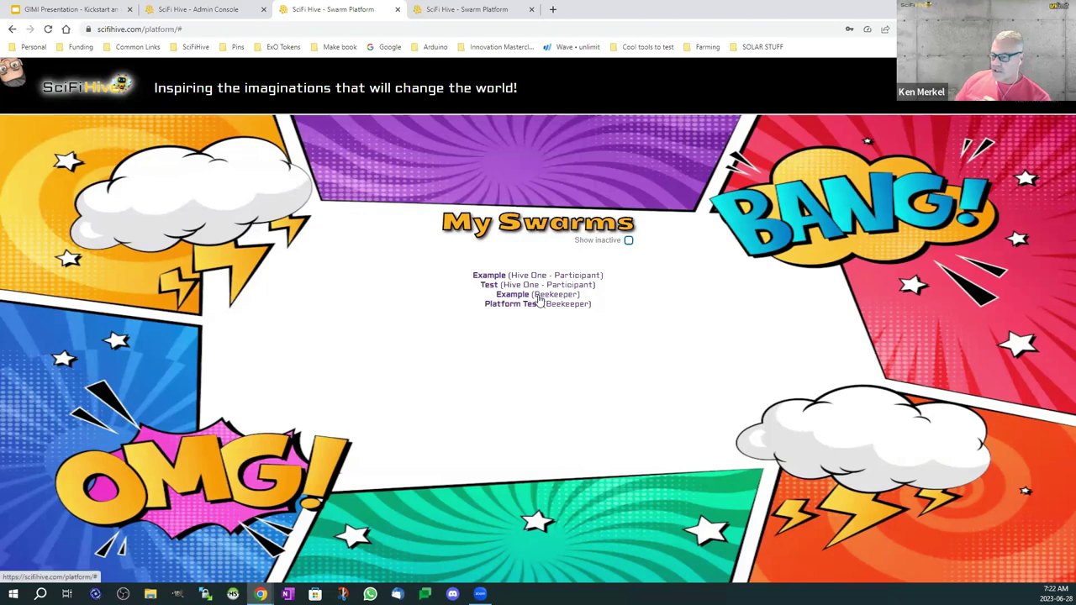
Step: Open Example as Beekeeper, read the Welcome Beekeeper Instructions, and start joining the swarm room
{"action": "left_click", "coordinate": [538, 298]}
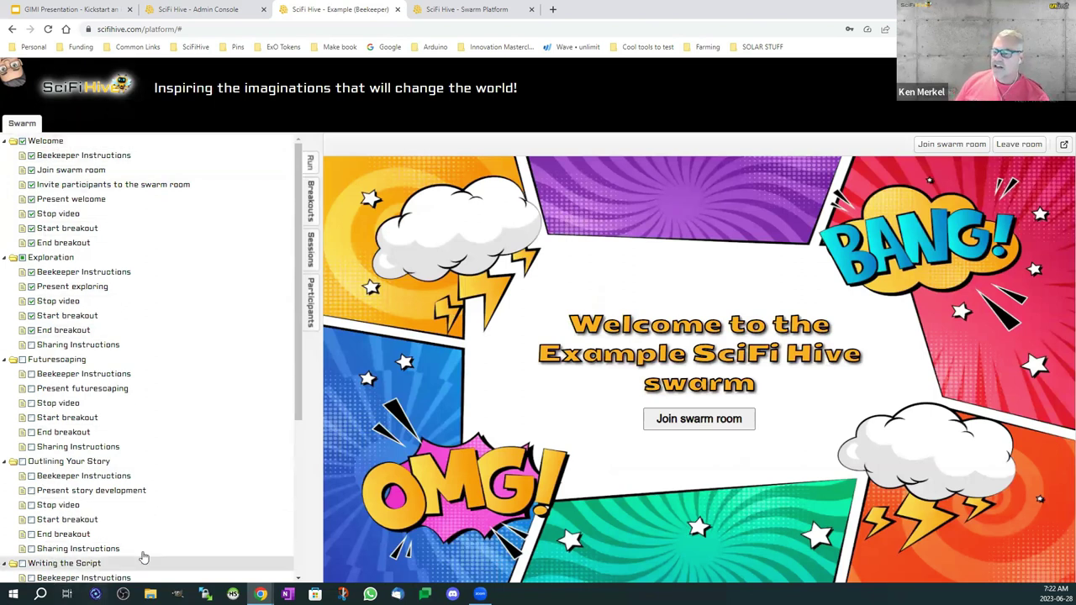
{"action": "left_click", "coordinate": [56, 148]}
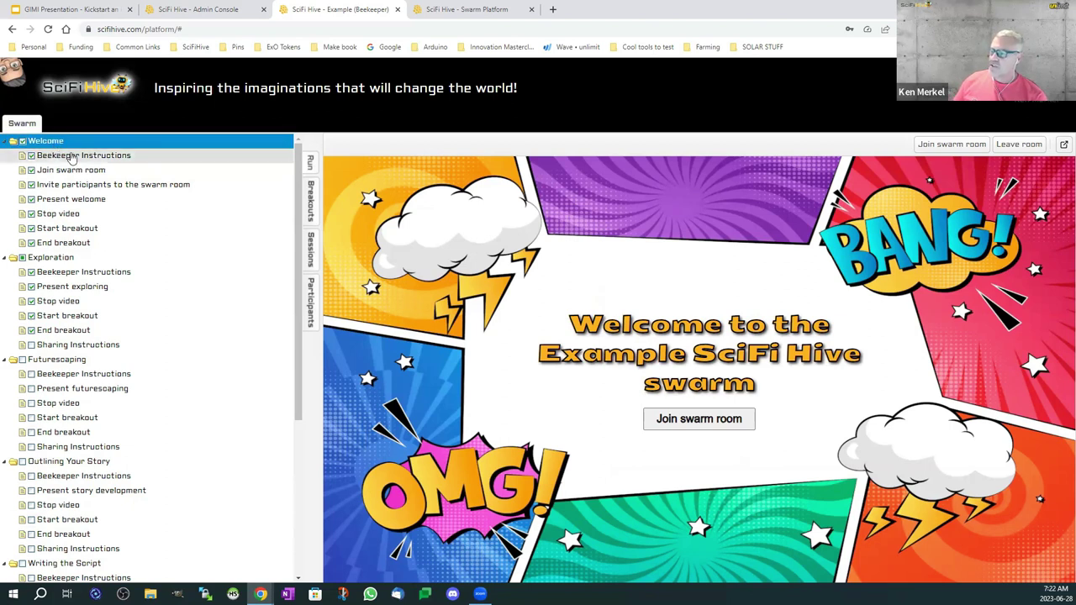
{"action": "left_click", "coordinate": [72, 156]}
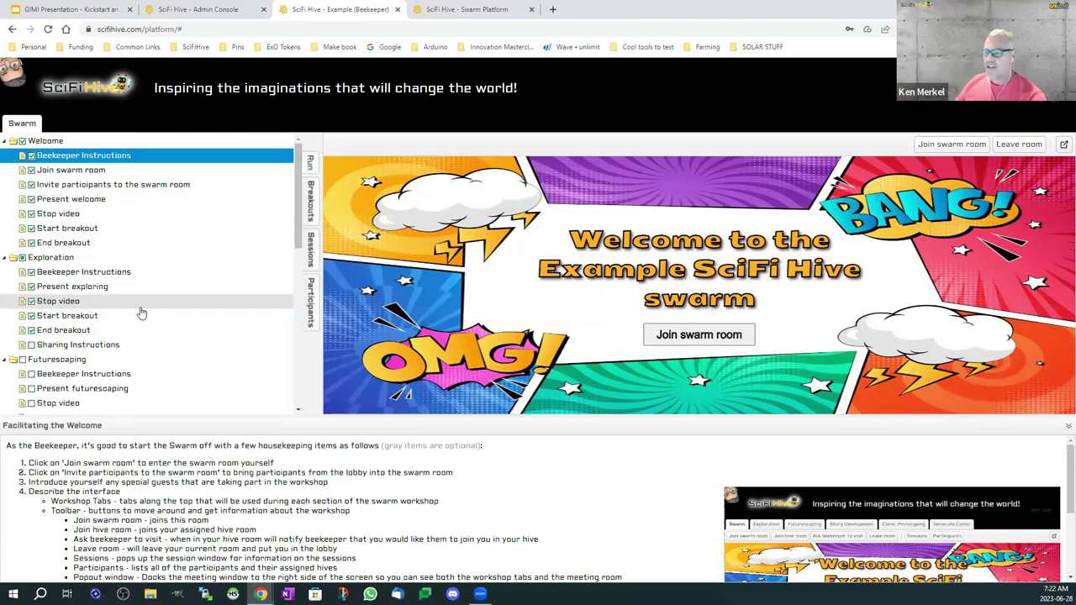
{"action": "left_click", "coordinate": [72, 170]}
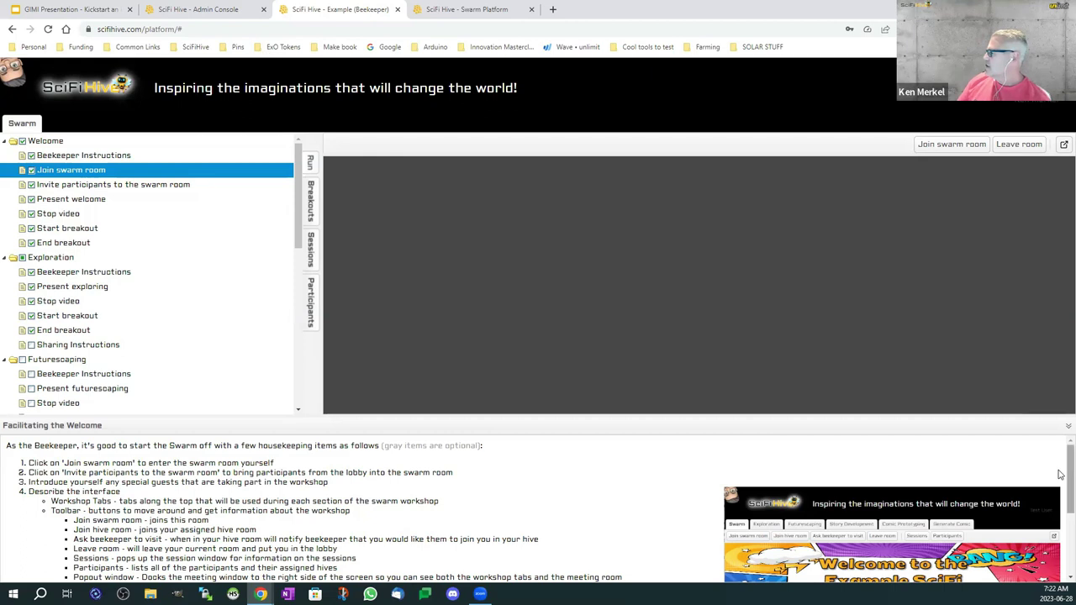
Step: Play and stop the welcome video, then start the Welcome breakout into Hive One and Hive Two
{"action": "left_click", "coordinate": [1063, 430]}
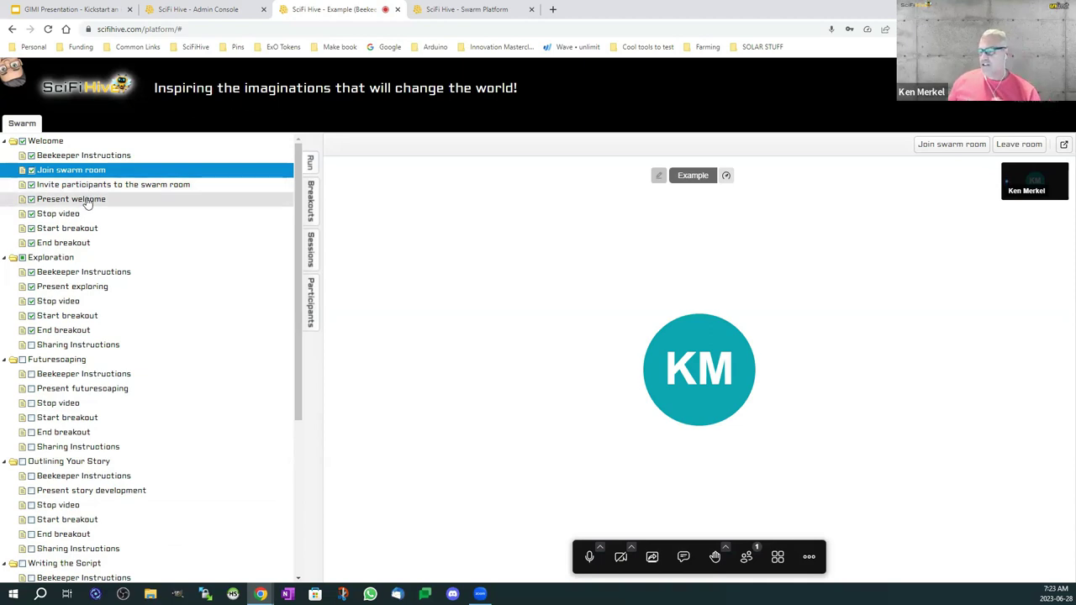
{"action": "left_click", "coordinate": [88, 202]}
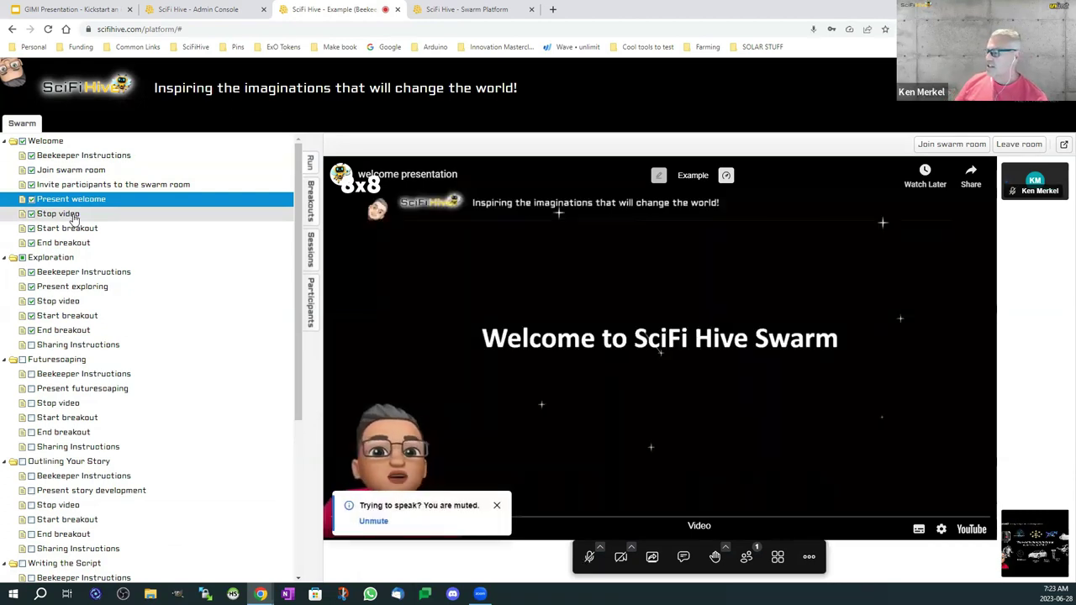
{"action": "left_click", "coordinate": [74, 216]}
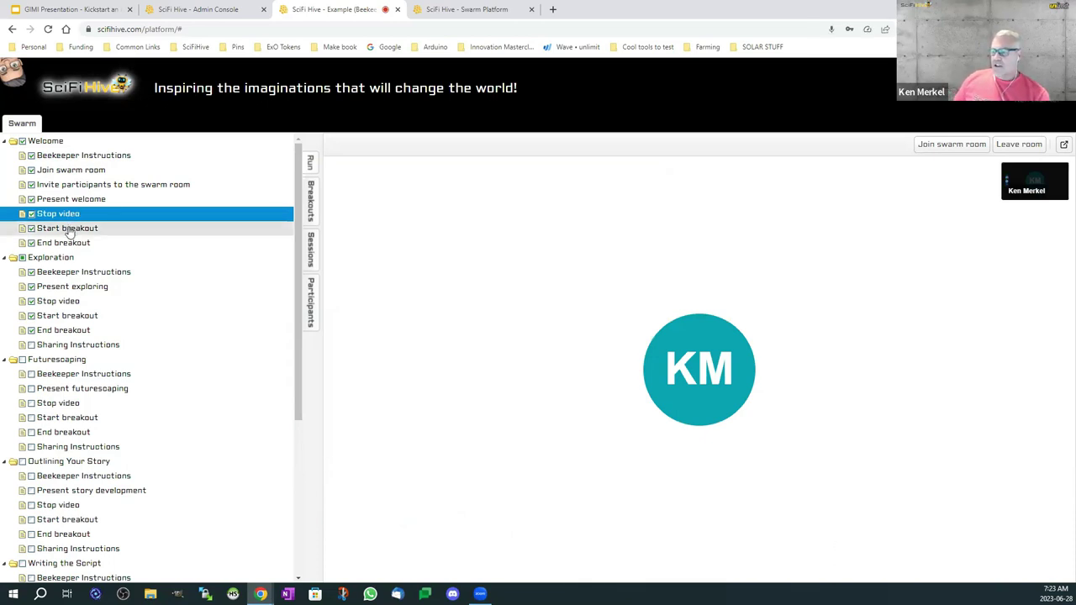
{"action": "left_click", "coordinate": [69, 229]}
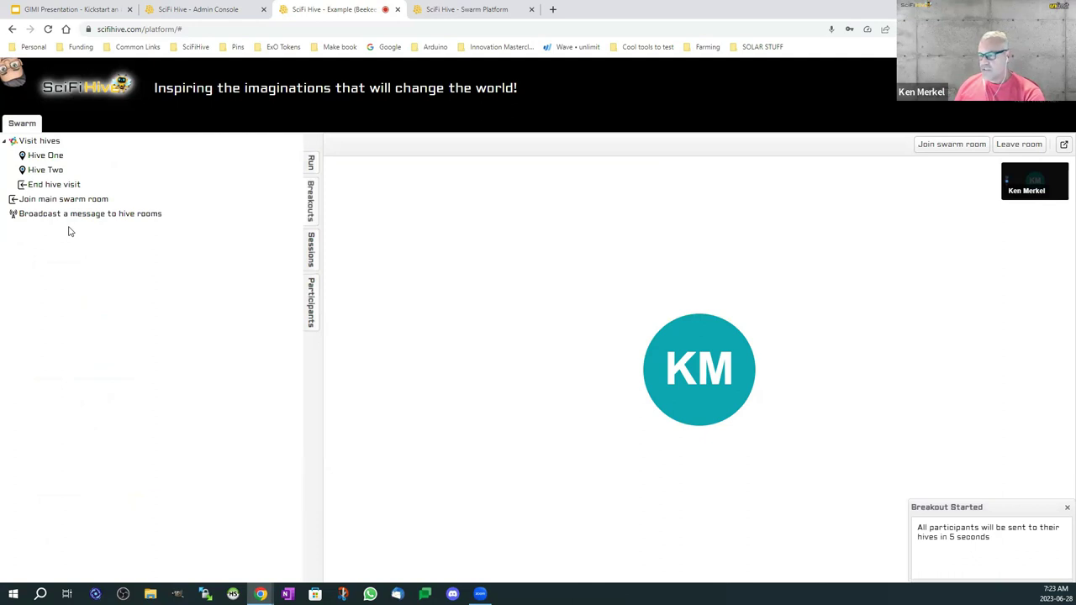
Step: Rejoin the swarm room, visit Hive One's room, then end the visit and return to the main swarm room
{"action": "left_click", "coordinate": [1019, 145]}
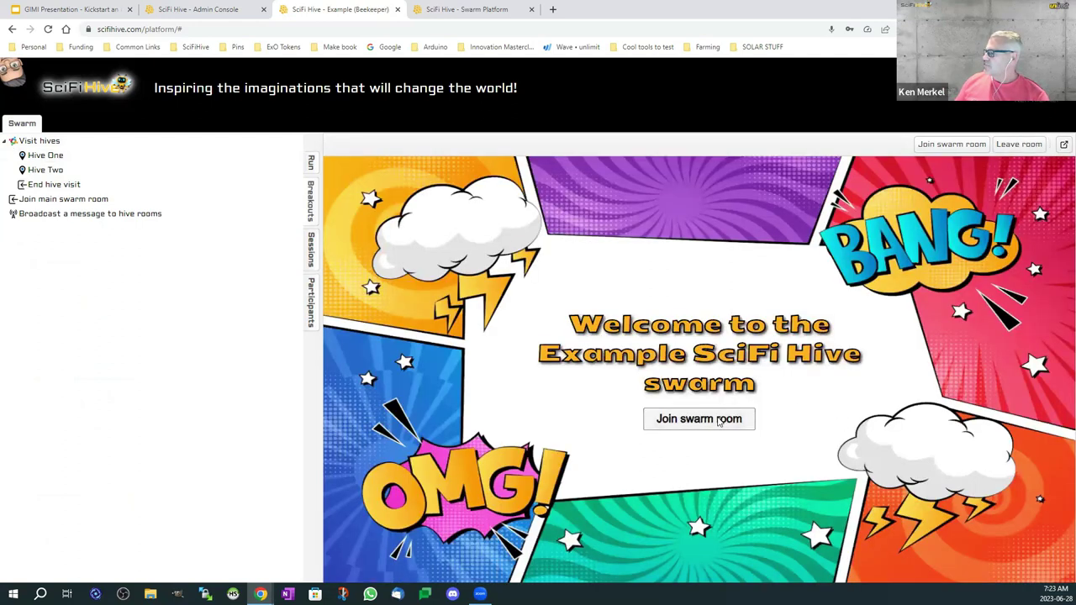
{"action": "left_click", "coordinate": [719, 421]}
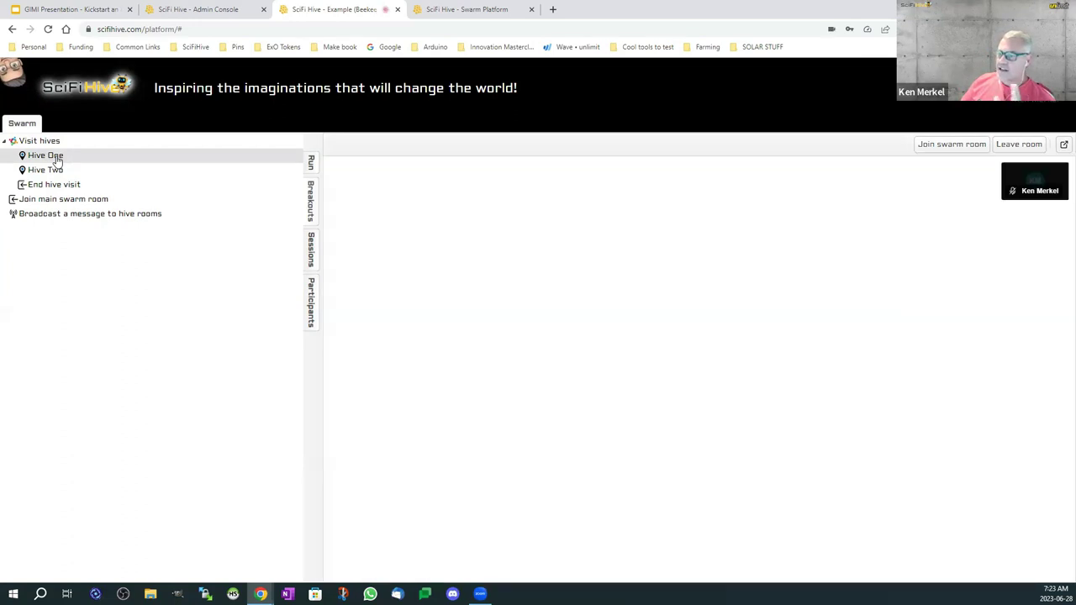
{"action": "left_click", "coordinate": [57, 158]}
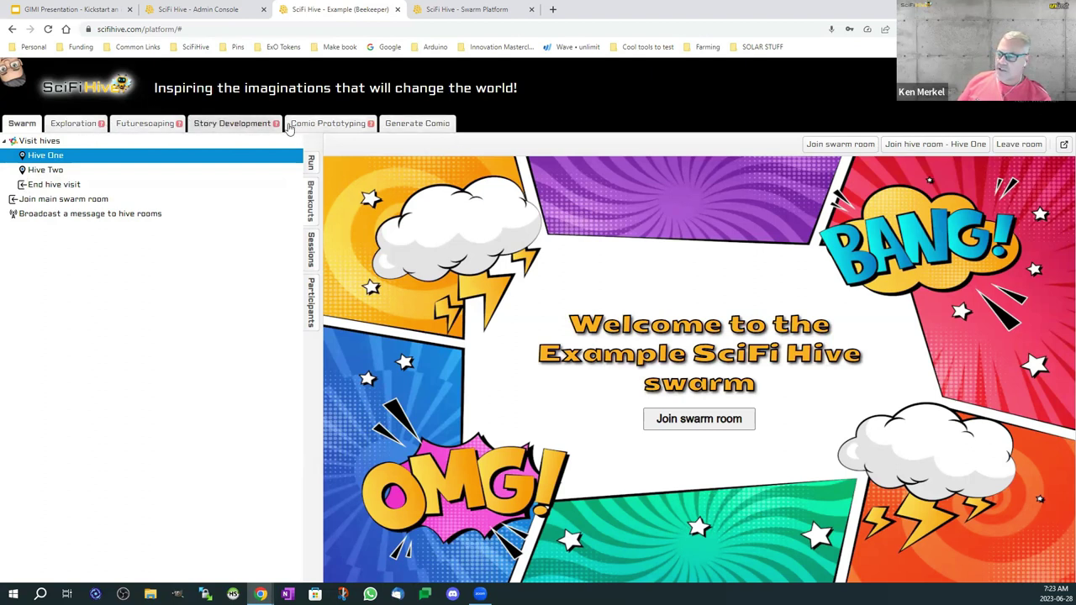
{"action": "left_click", "coordinate": [937, 144]}
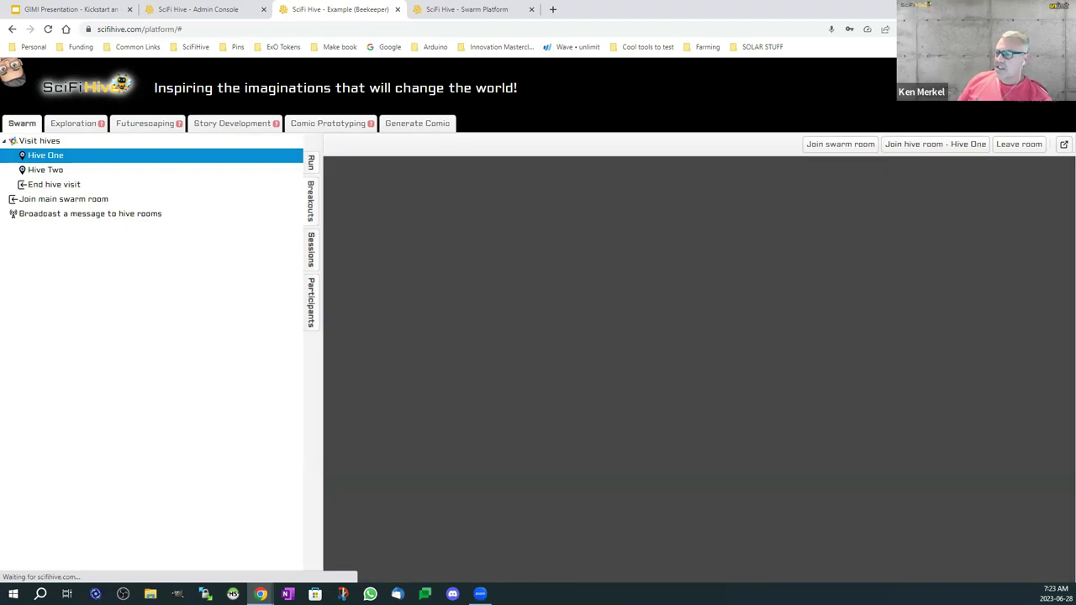
{"action": "left_click", "coordinate": [69, 186]}
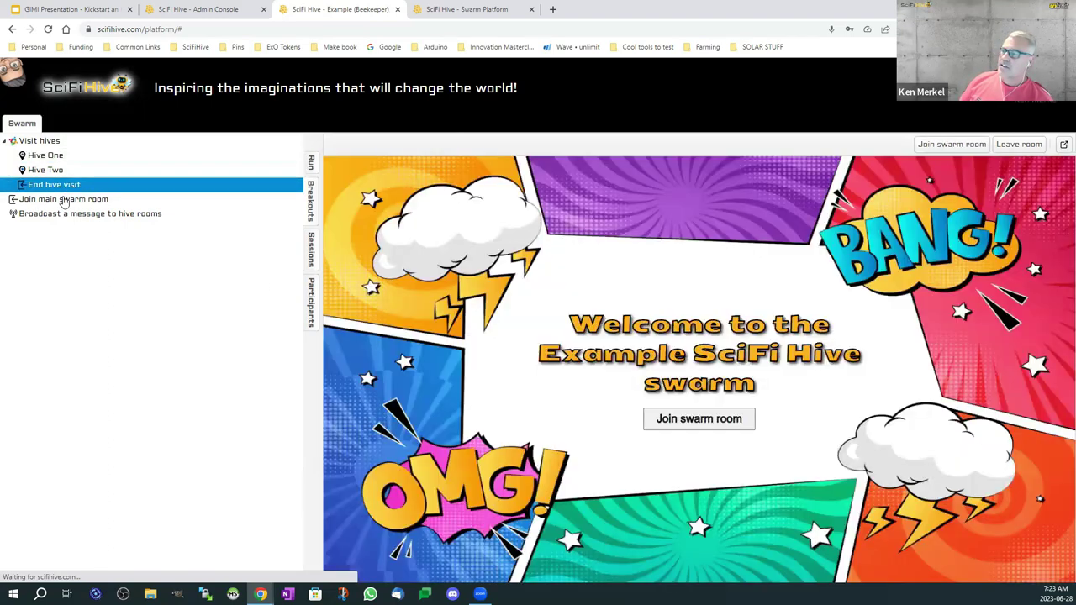
{"action": "left_click", "coordinate": [64, 199]}
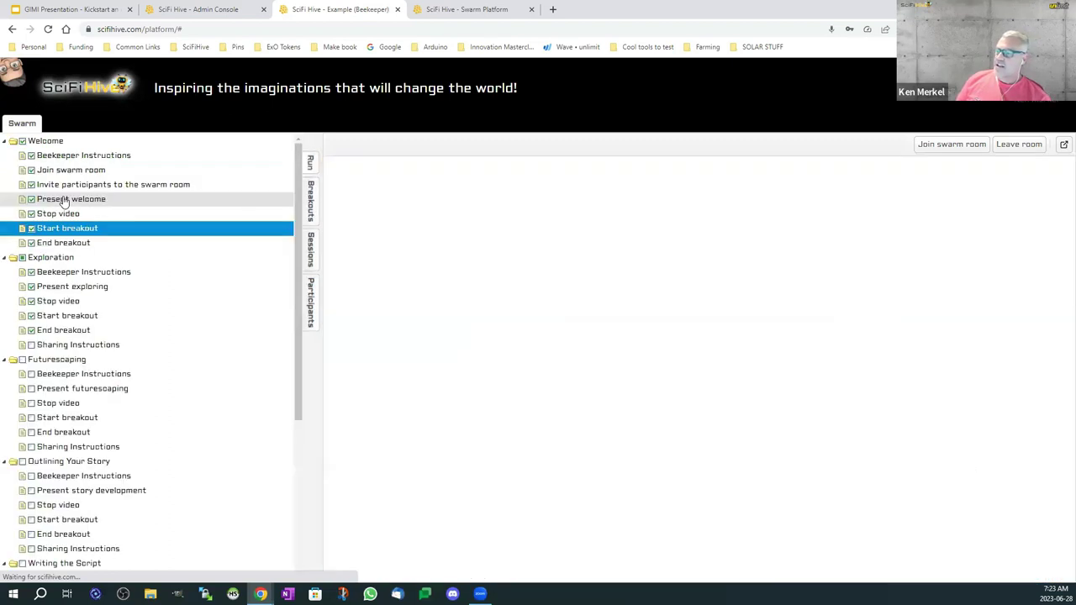
Step: End the Welcome breakout and show the Exploration Sharing Instructions
{"action": "left_click", "coordinate": [75, 243]}
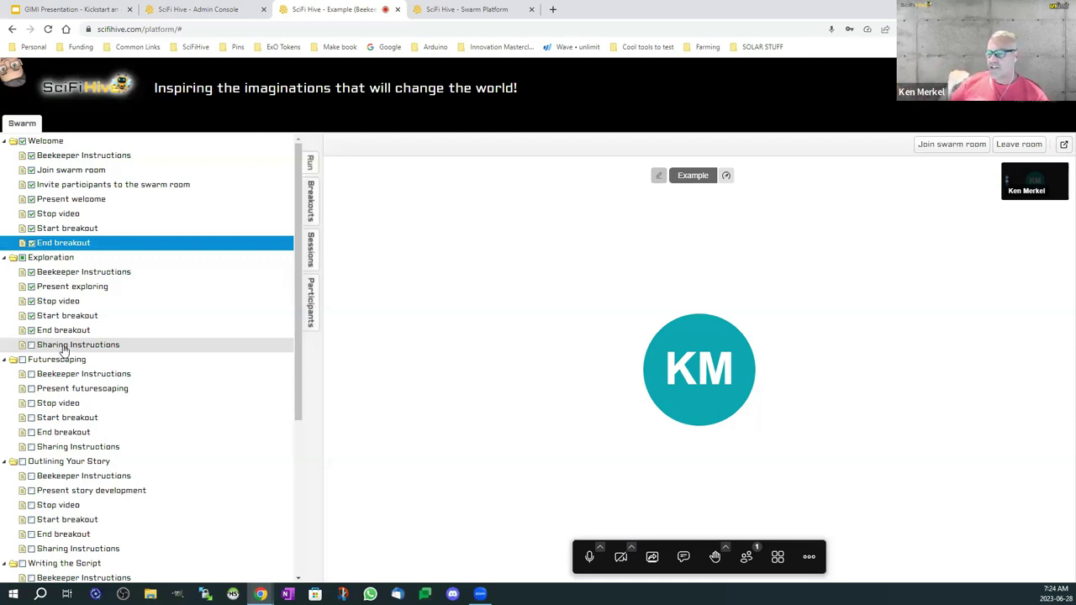
{"action": "left_click", "coordinate": [64, 346]}
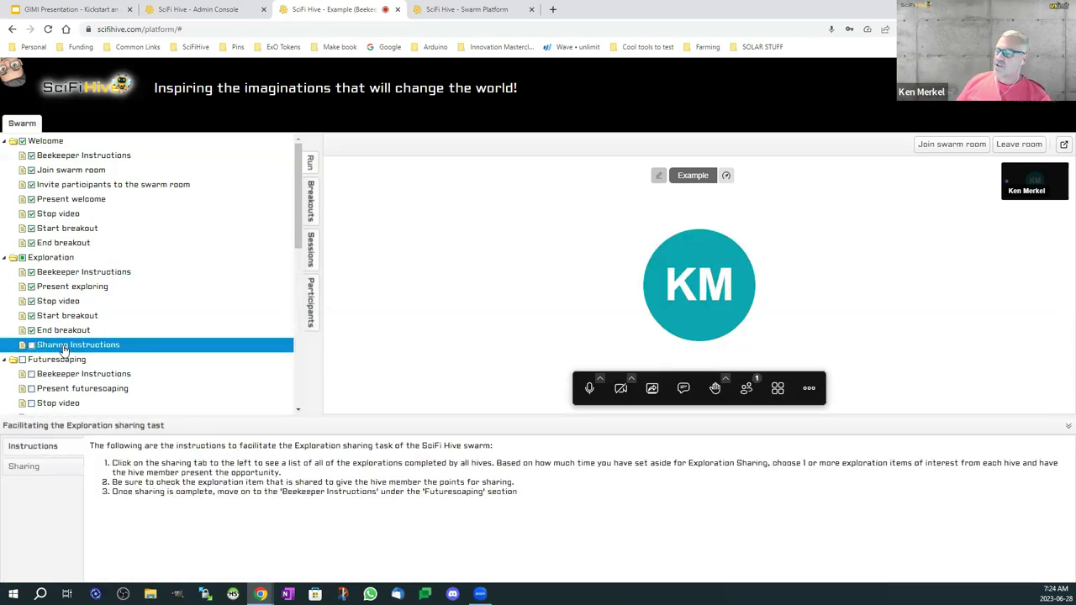
Step: Review Hive One's shared explorations and tick Beekeeper Instructions and Present comic prototyping as done
{"action": "left_click", "coordinate": [40, 469]}
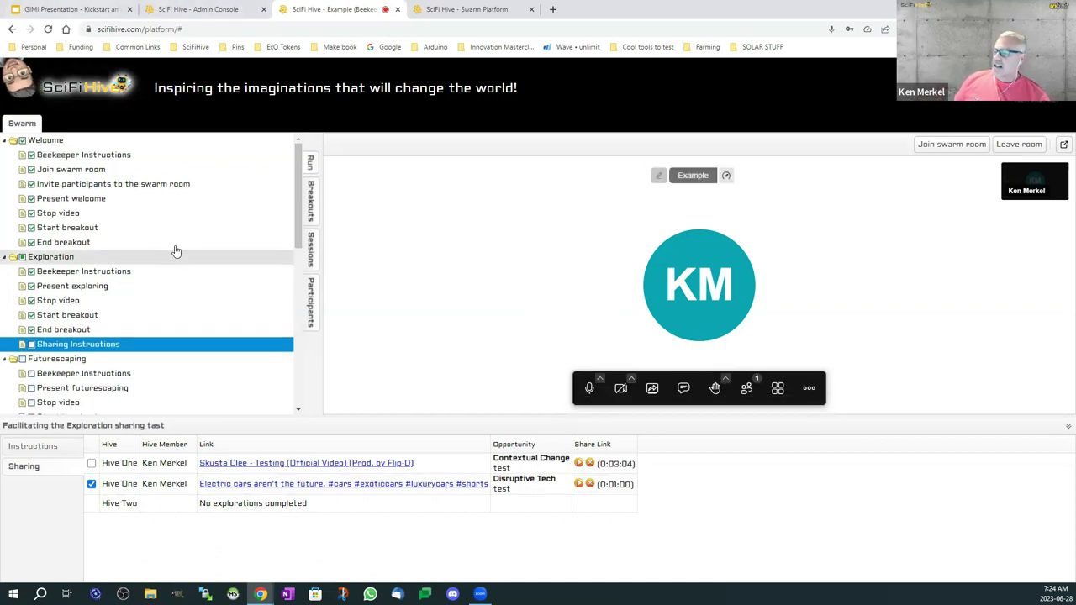
{"action": "scroll", "coordinate": [175, 250], "scroll_direction": "down", "scroll_amount": 5}
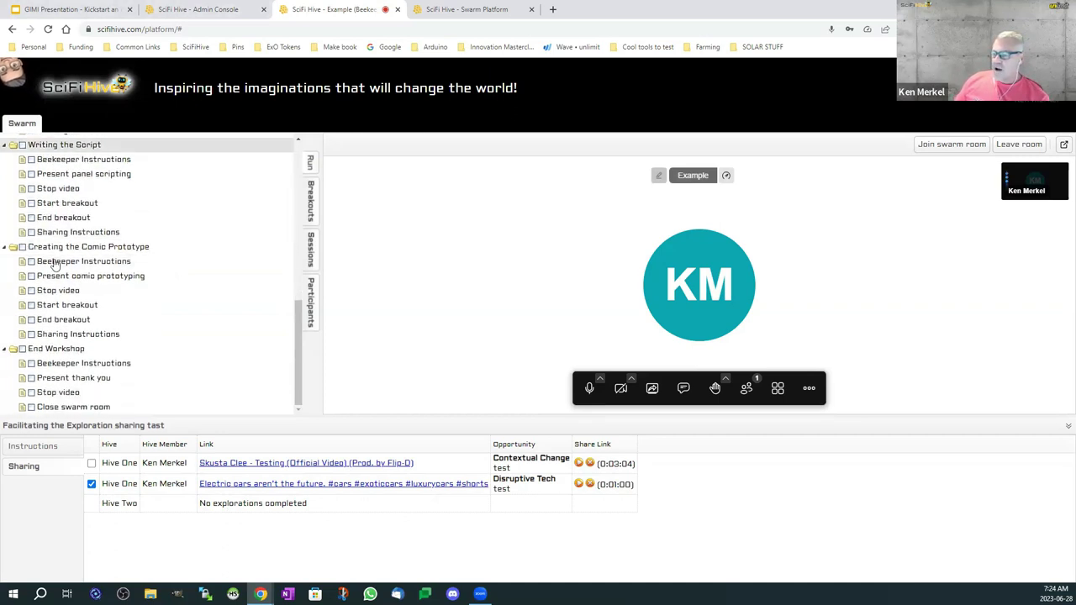
{"action": "left_click", "coordinate": [28, 260]}
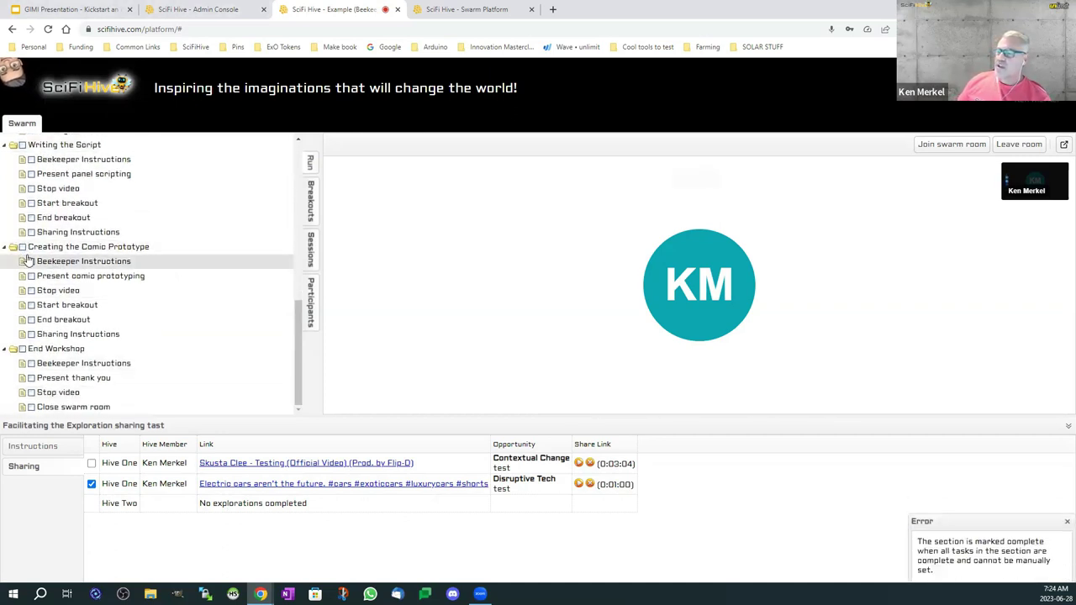
{"action": "left_click", "coordinate": [31, 261]}
{"action": "left_click", "coordinate": [32, 276]}
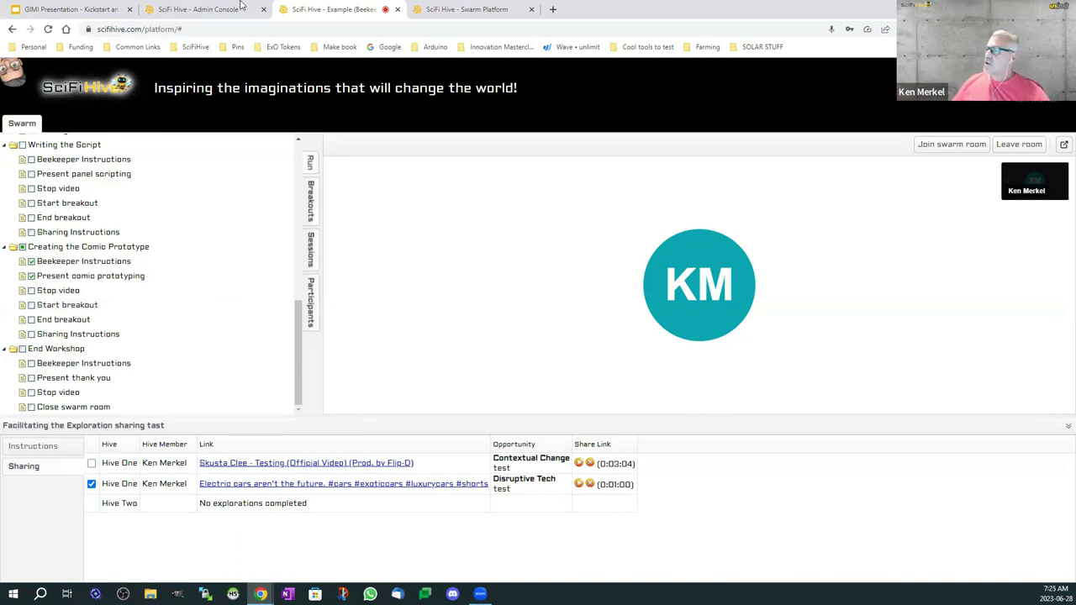
{"action": "left_click", "coordinate": [1050, 106]}
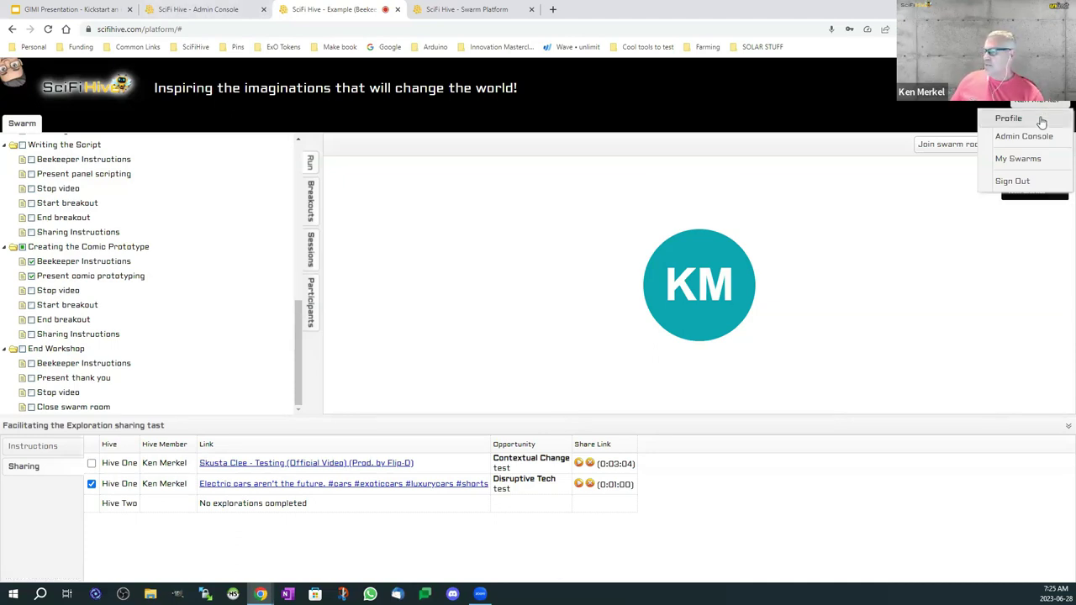
Step: Enter the Example swarm as a Hive One participant and check its one Beekeeper and two participants
{"action": "left_click", "coordinate": [1022, 163]}
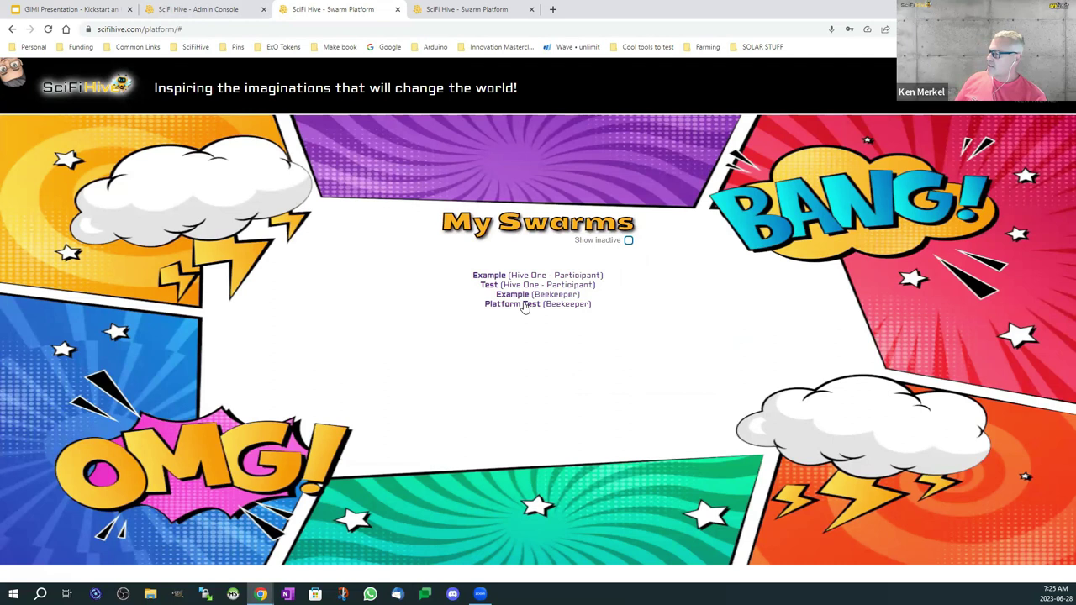
{"action": "left_click", "coordinate": [541, 278]}
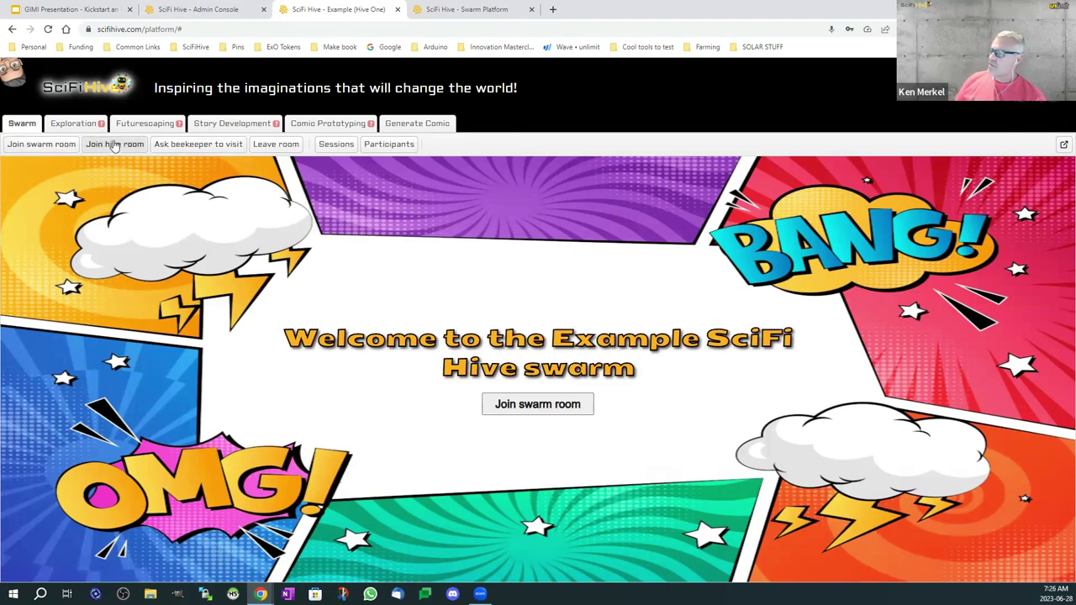
{"action": "left_click", "coordinate": [388, 143]}
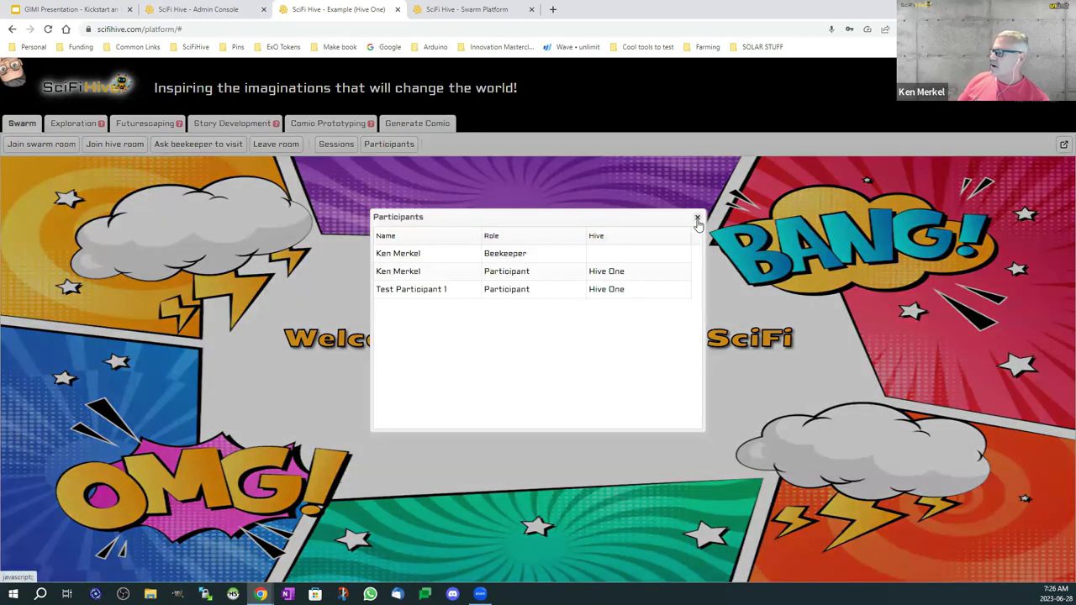
{"action": "left_click", "coordinate": [697, 219]}
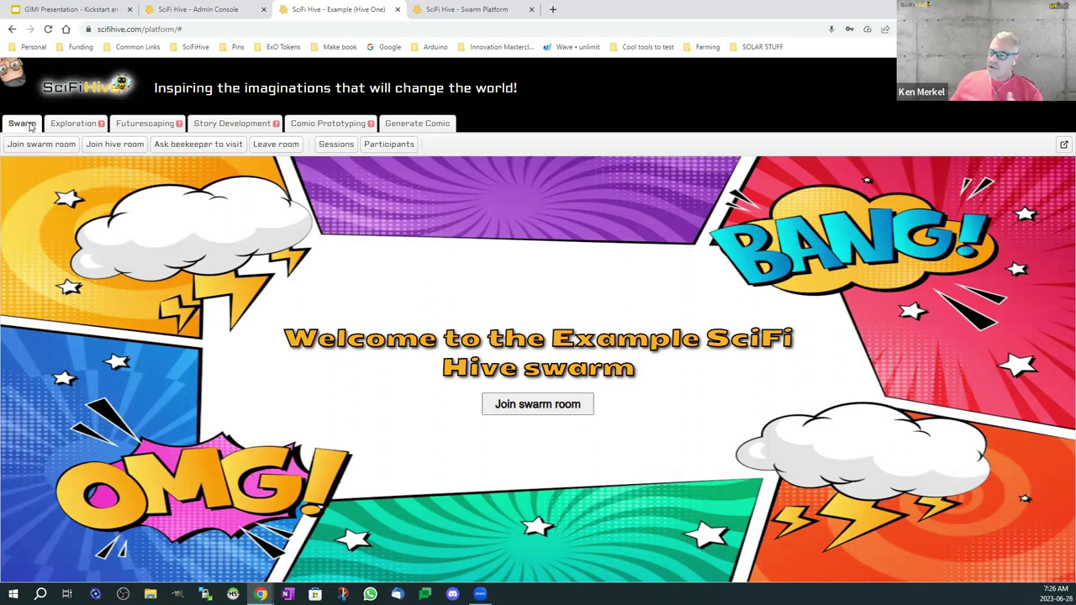
Step: Search the Exploration stage's videos for 'future visio'
{"action": "left_click", "coordinate": [74, 126]}
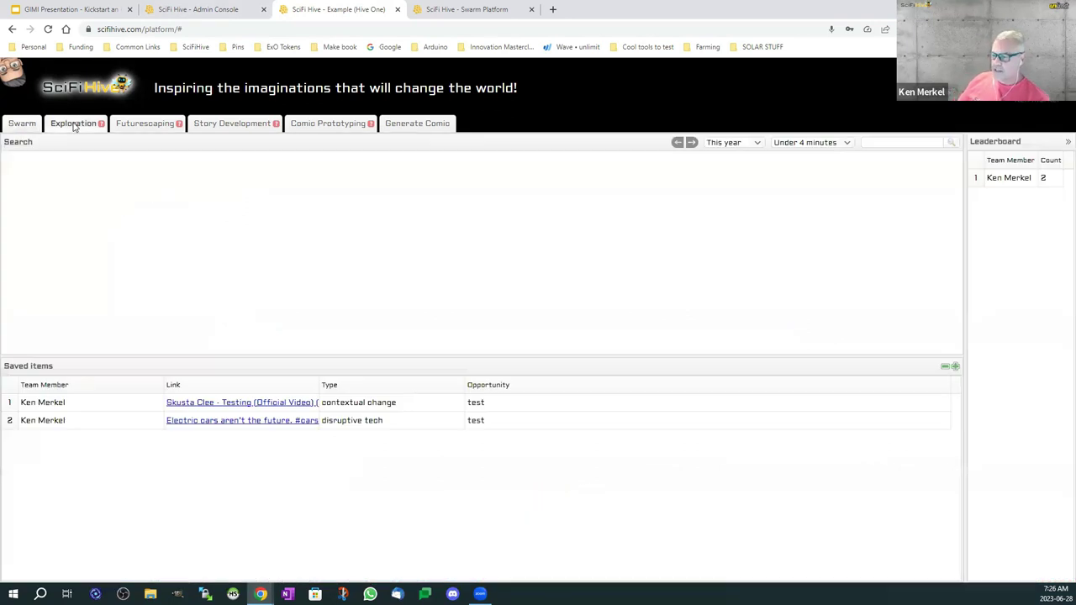
{"action": "left_click", "coordinate": [882, 144]}
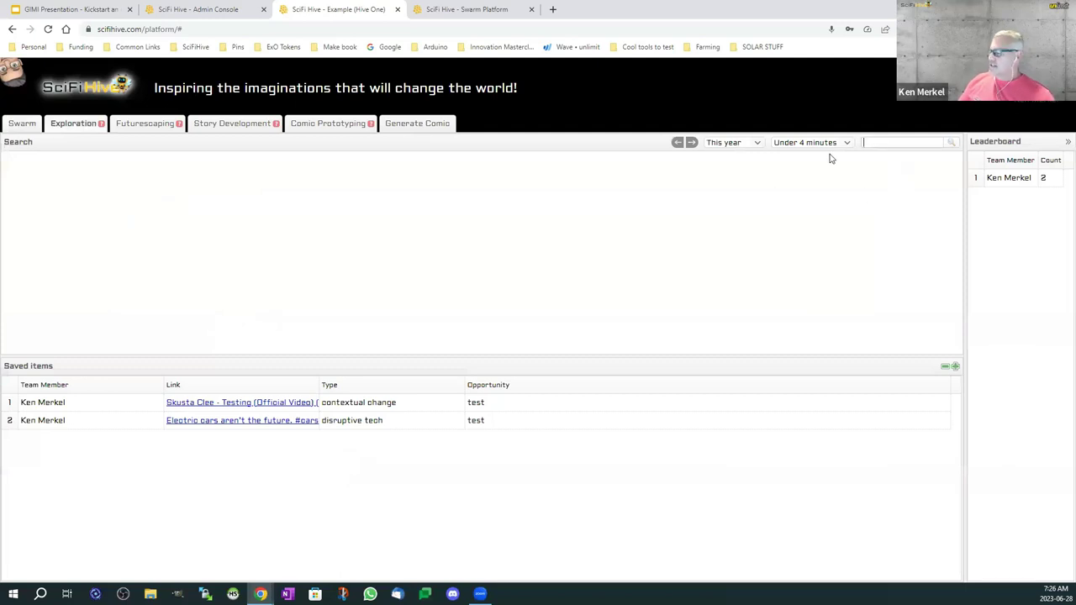
{"action": "type", "text": "future visio"}
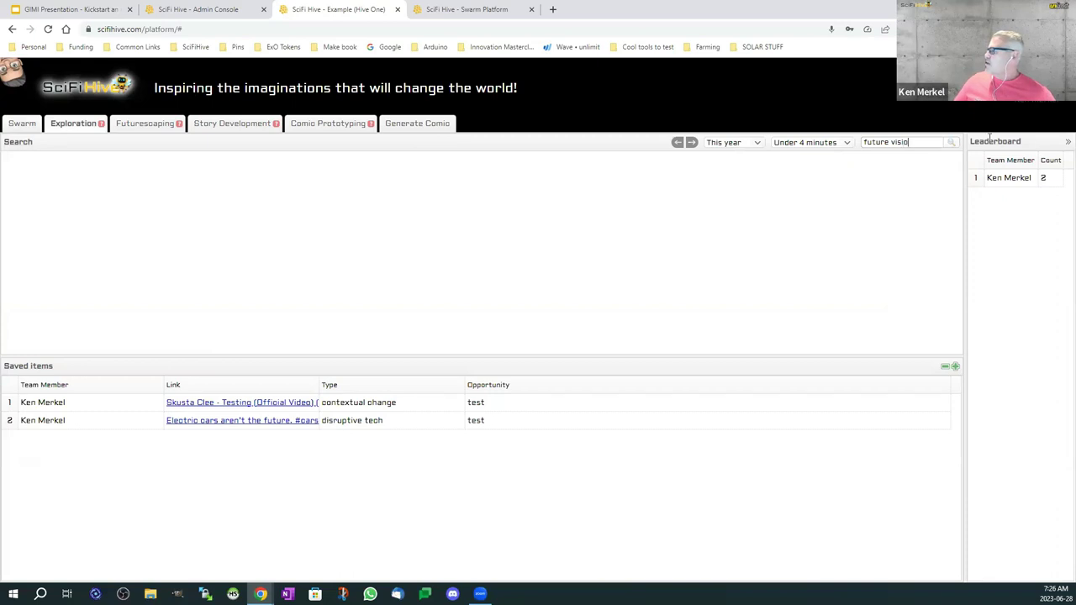
{"action": "left_click", "coordinate": [951, 142]}
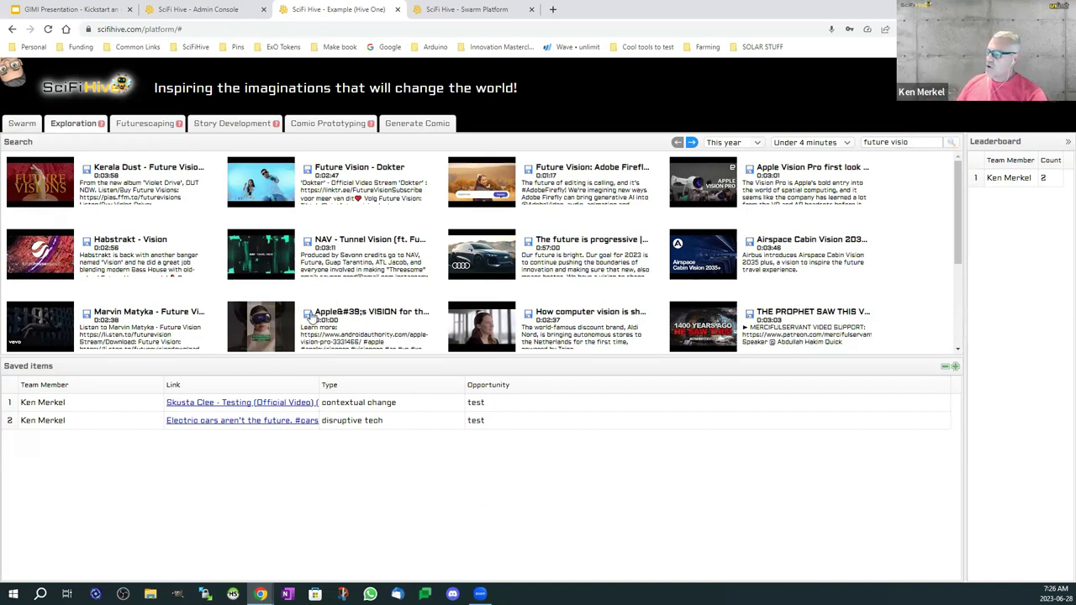
Step: Save the Apple VISION video as a Disruptive Tech exploration with opportunity 'test'
{"action": "left_click", "coordinate": [307, 315]}
{"action": "left_click", "coordinate": [481, 273]}
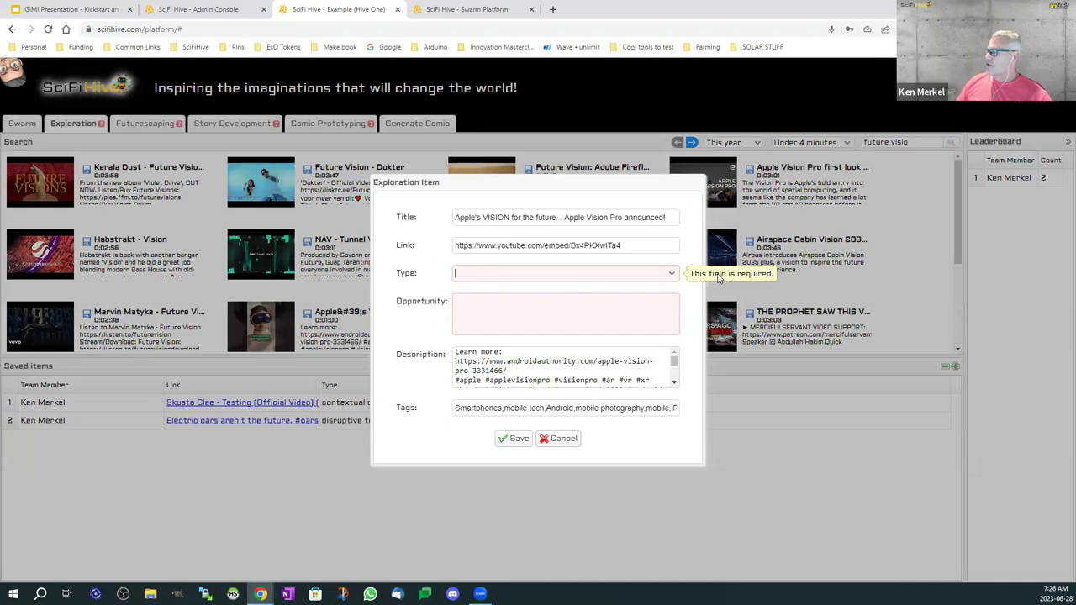
{"action": "left_click", "coordinate": [671, 273]}
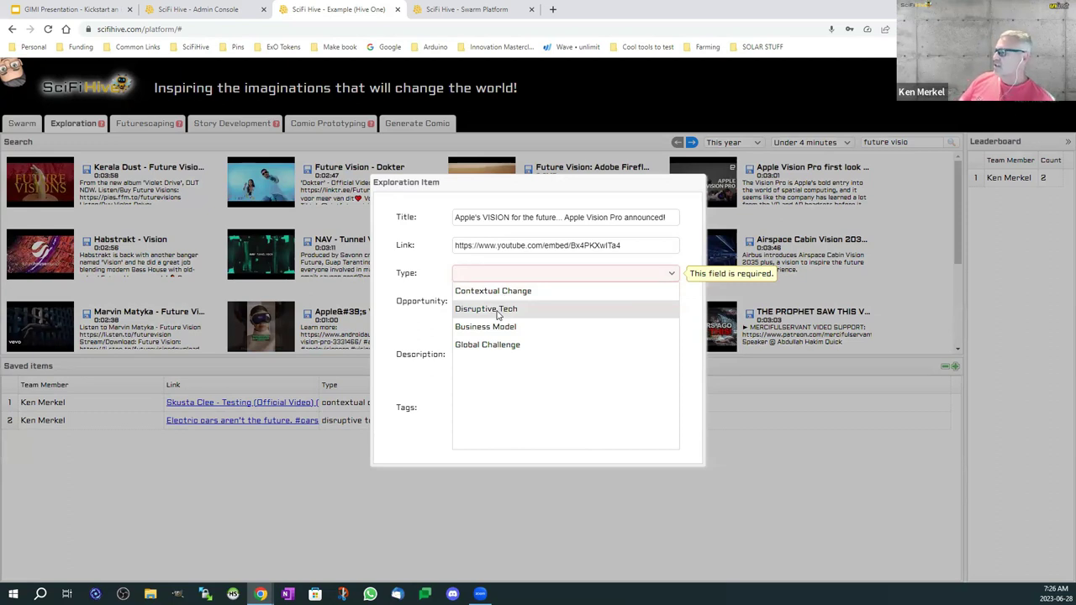
{"action": "left_click", "coordinate": [497, 310]}
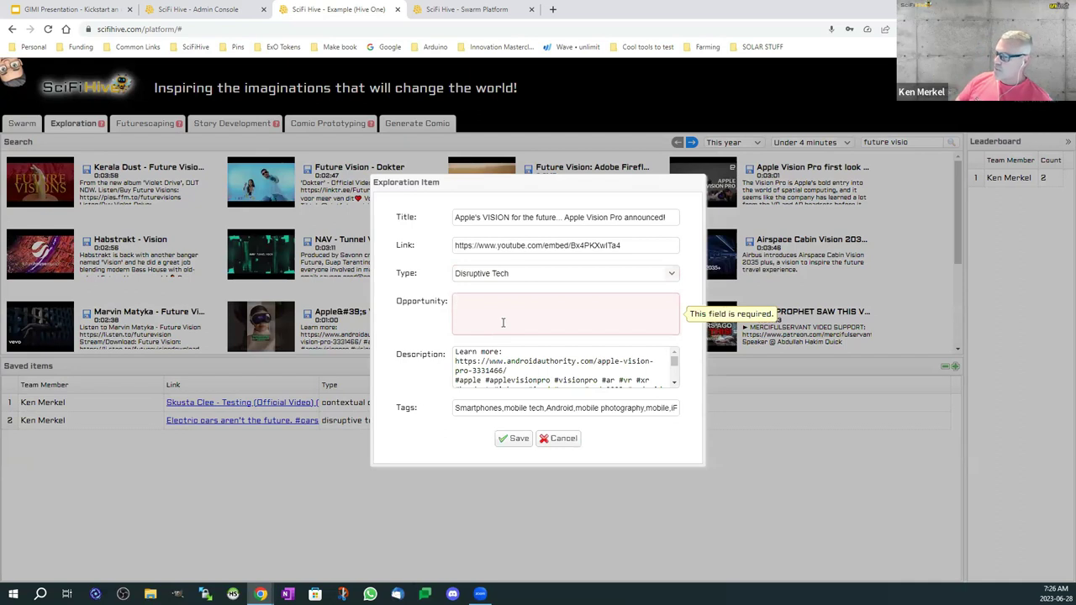
{"action": "left_click", "coordinate": [503, 323]}
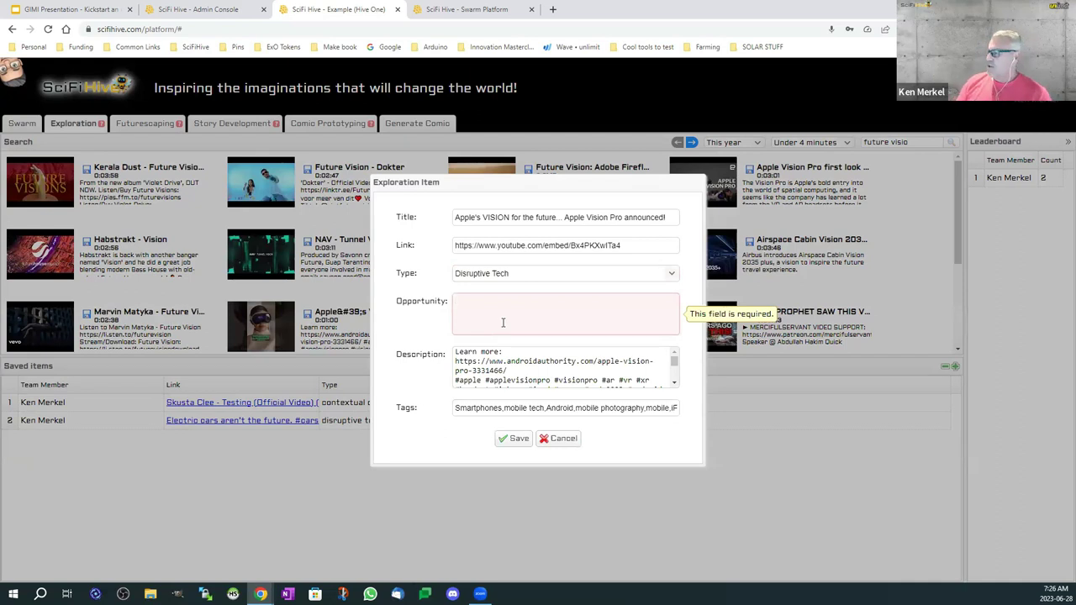
{"action": "type", "text": "test"}
{"action": "left_click", "coordinate": [517, 437]}
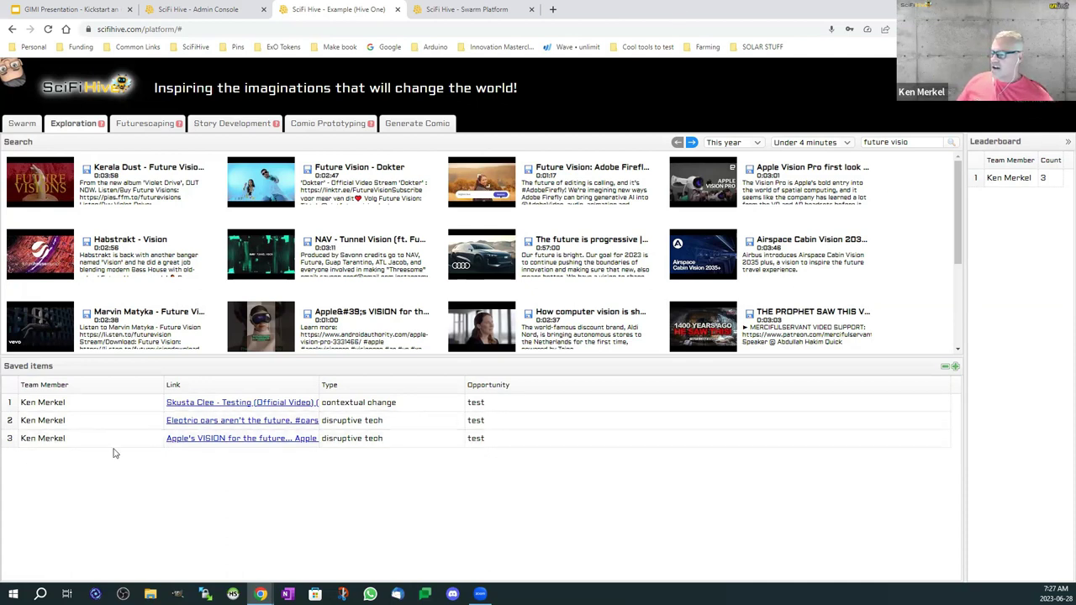
Step: Add a 'Test stickie' note to the Futurescoping board, then switch to Story Development
{"action": "left_click", "coordinate": [145, 126]}
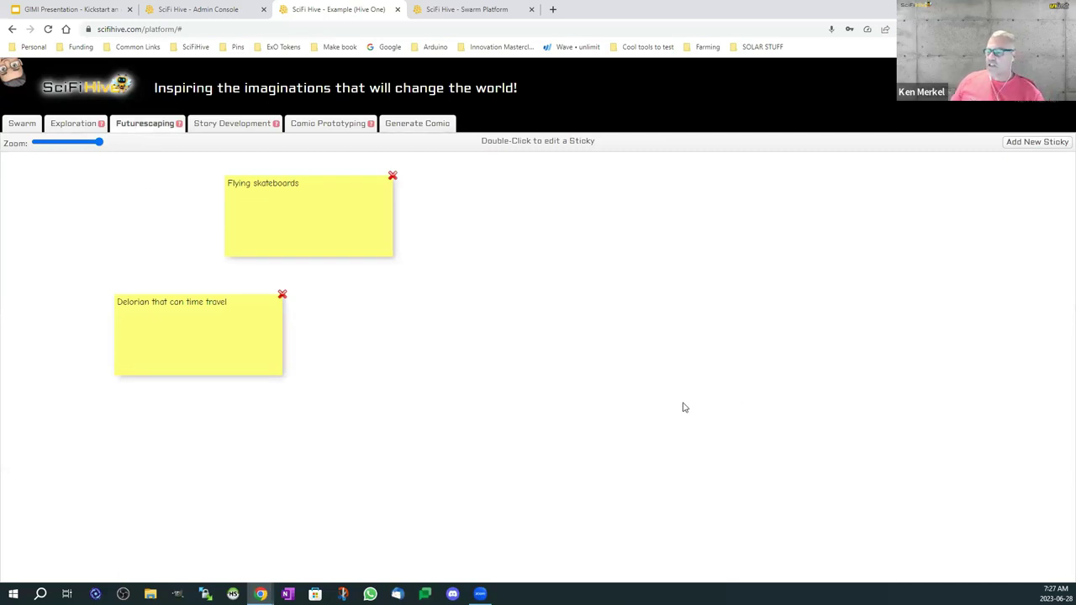
{"action": "left_click", "coordinate": [1034, 142]}
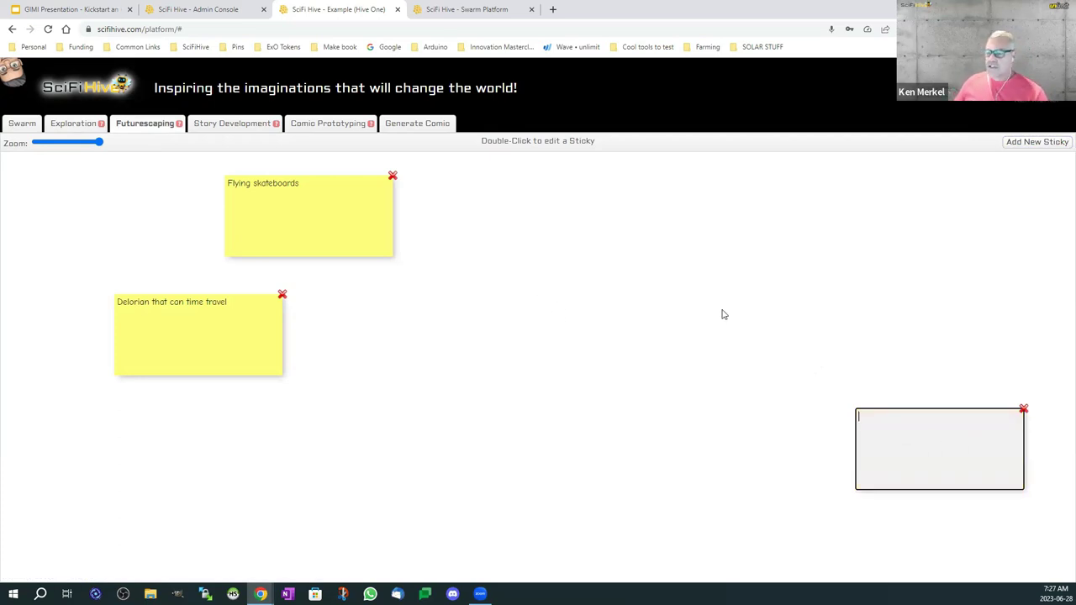
{"action": "type", "text": "Test stickie"}
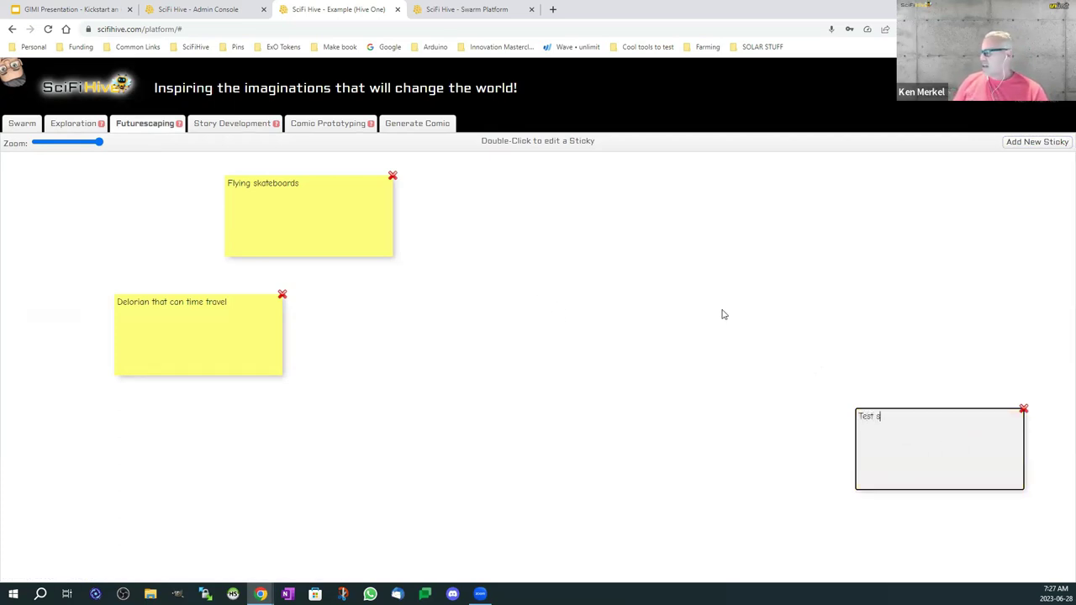
{"action": "key", "text": "Return"}
{"action": "left_click", "coordinate": [786, 322]}
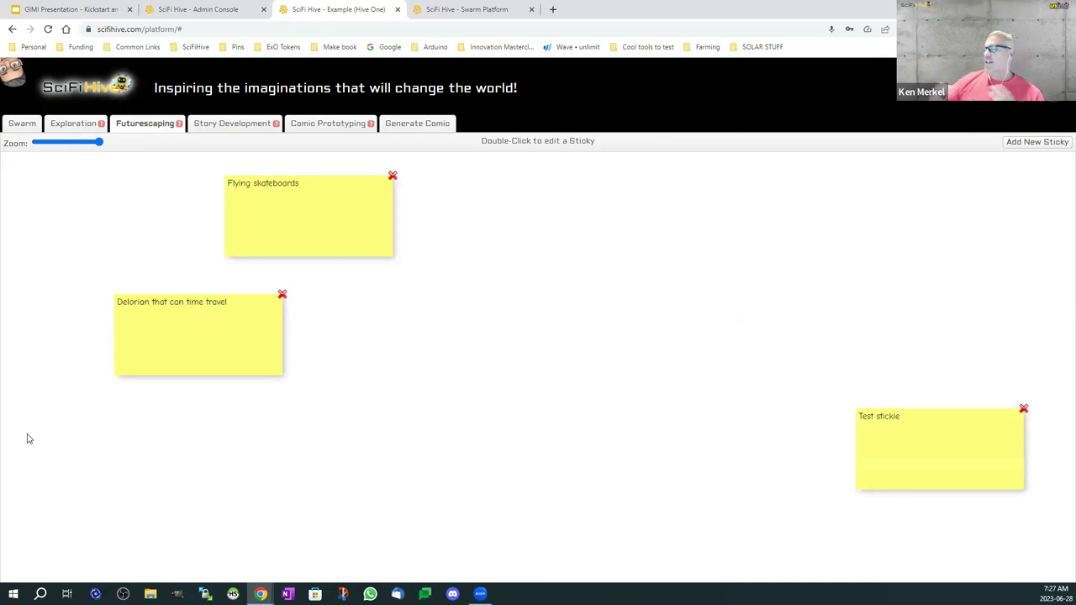
{"action": "left_click", "coordinate": [223, 128]}
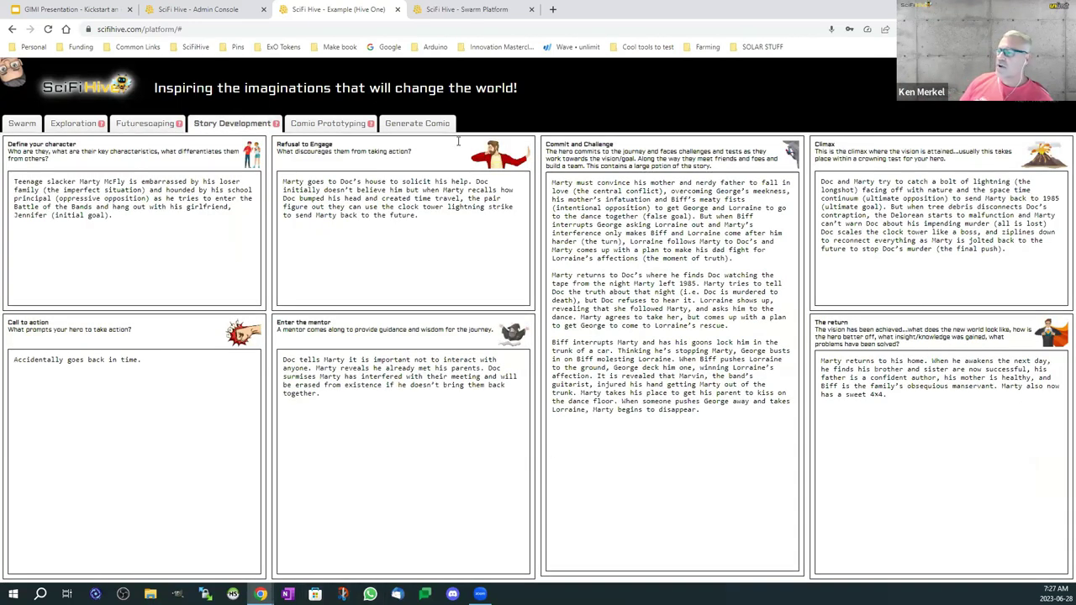